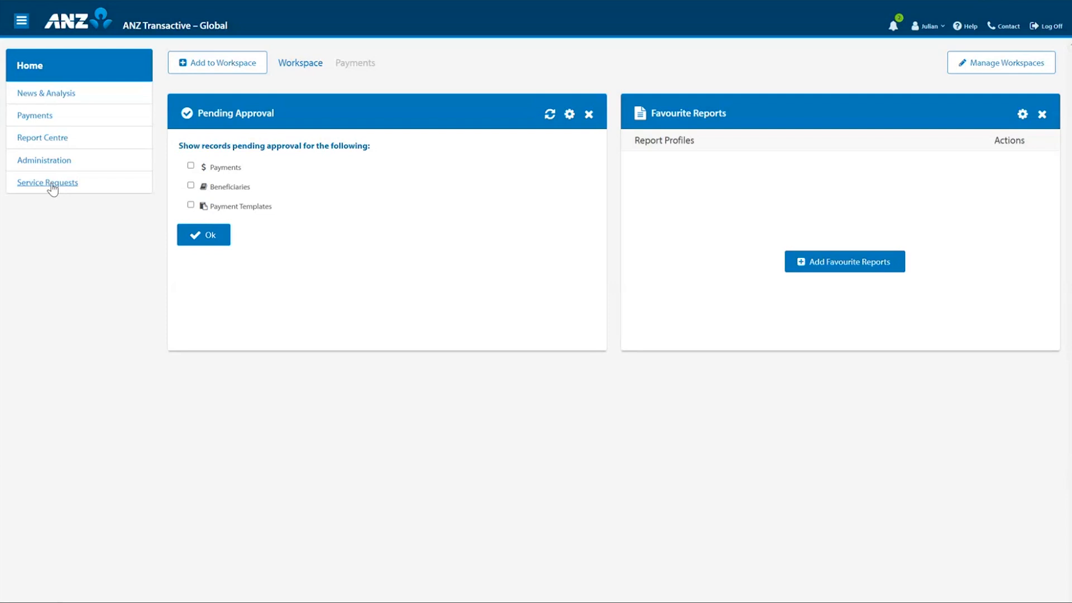
- Open the payments and transactions service requests and show the search criteria and the column filter fields
click(49, 184)
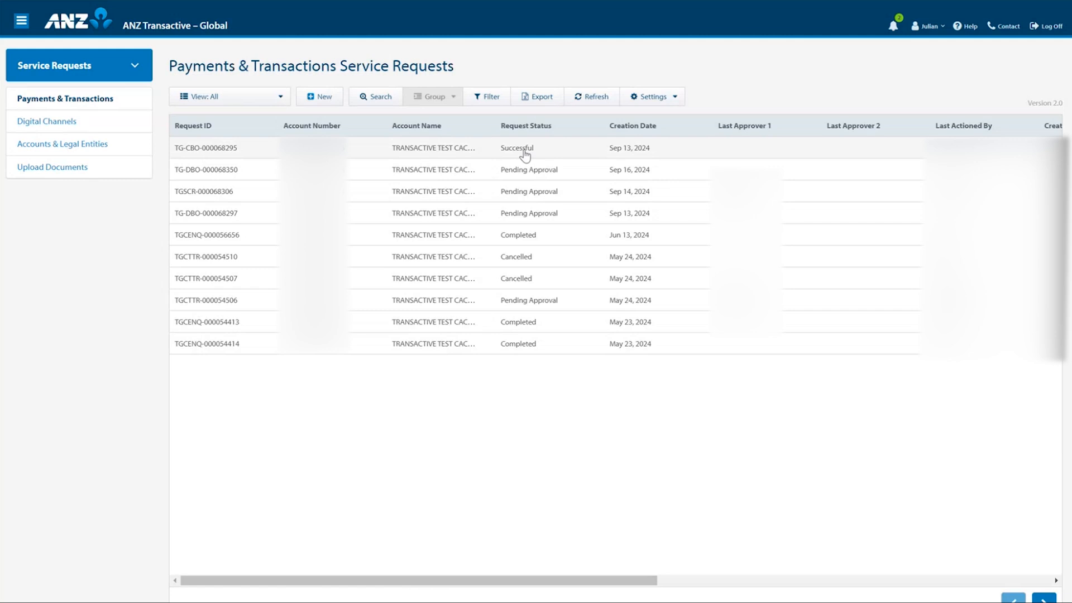
drag(530, 587, 888, 561)
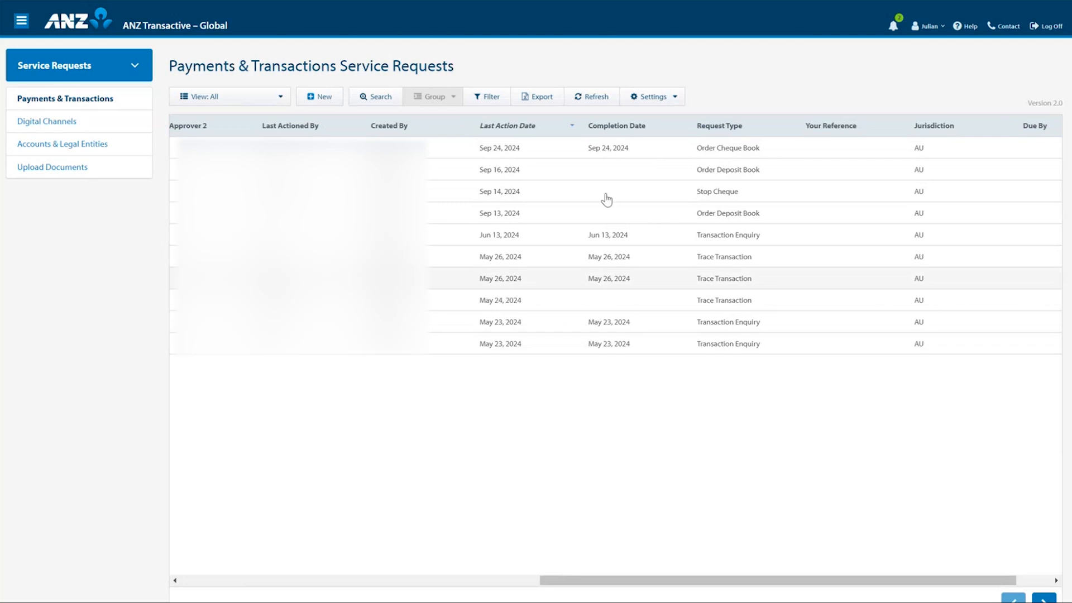
click(389, 100)
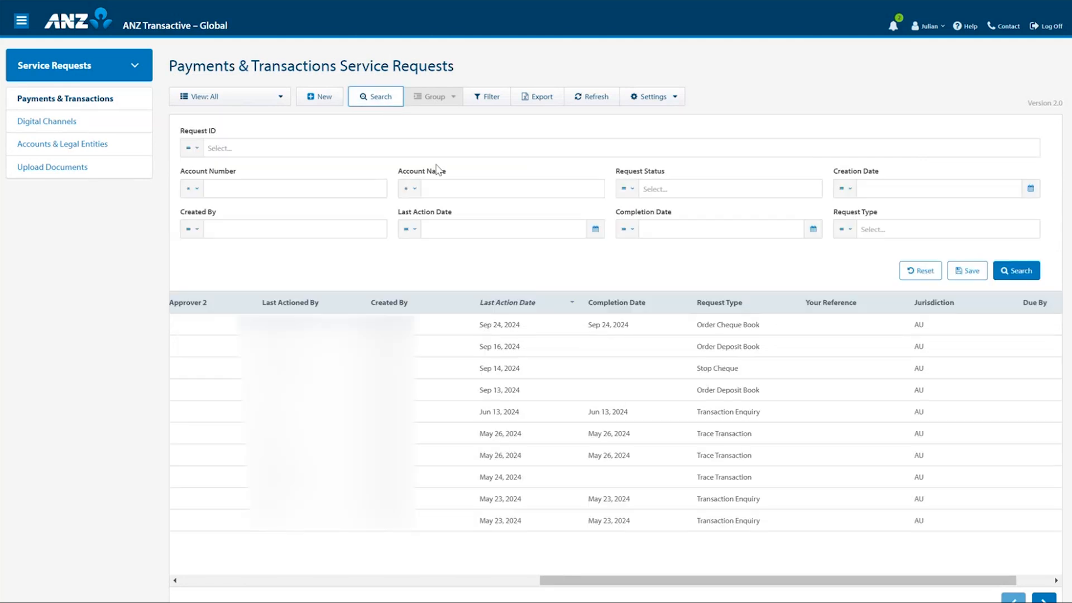
click(486, 100)
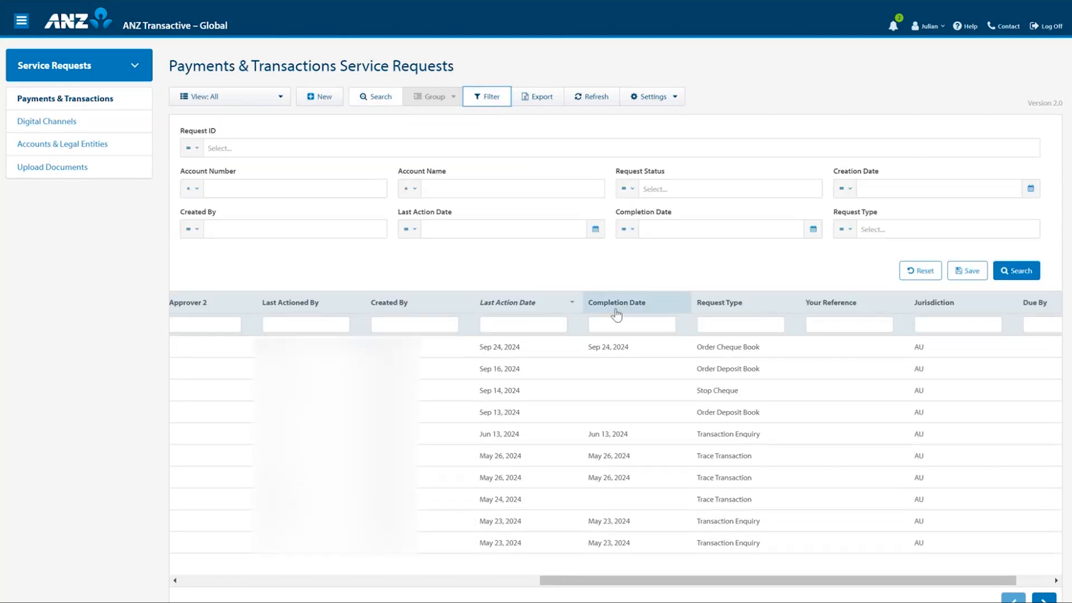
- Reorder the request list columns, placing Completion Date before Last Action Date and Last Actioned By after Created By
drag(617, 315, 450, 314)
drag(297, 314, 459, 301)
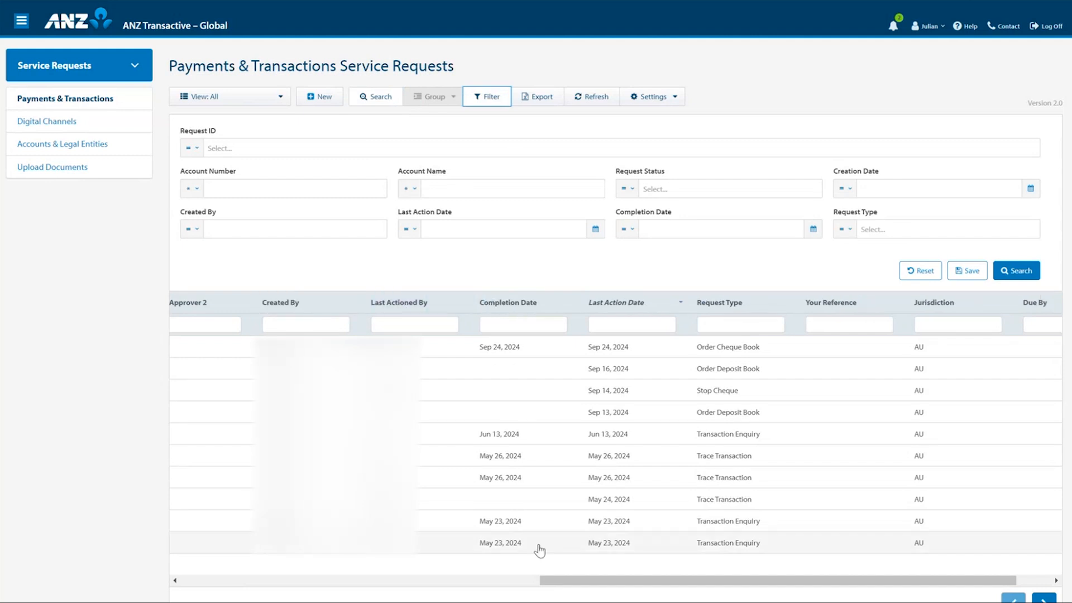
drag(546, 581, 179, 578)
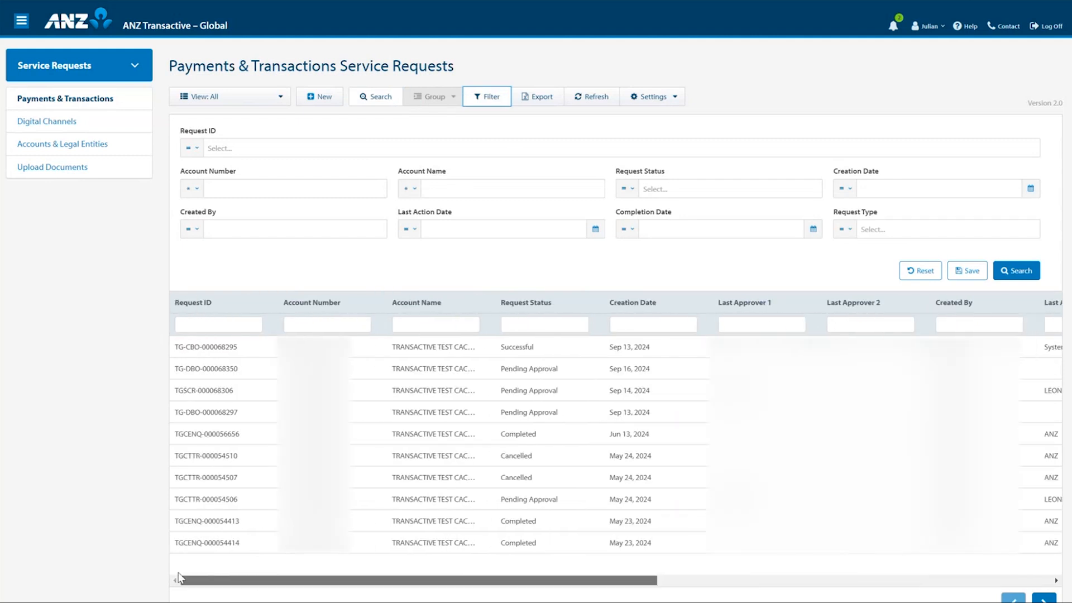
- Save the current search view under the name TEst
click(971, 271)
text(TEst)
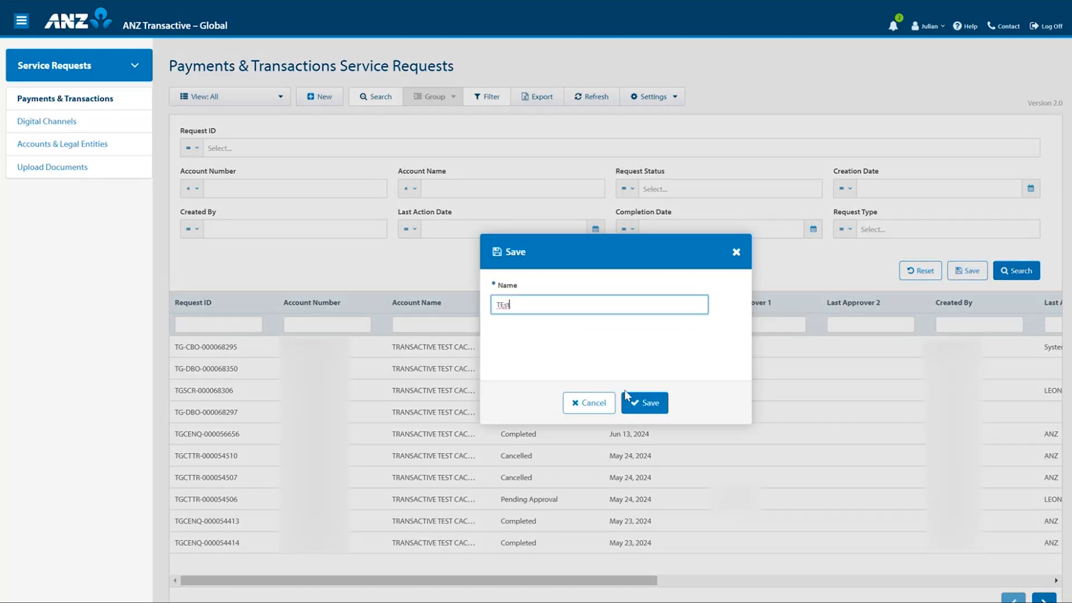
click(655, 404)
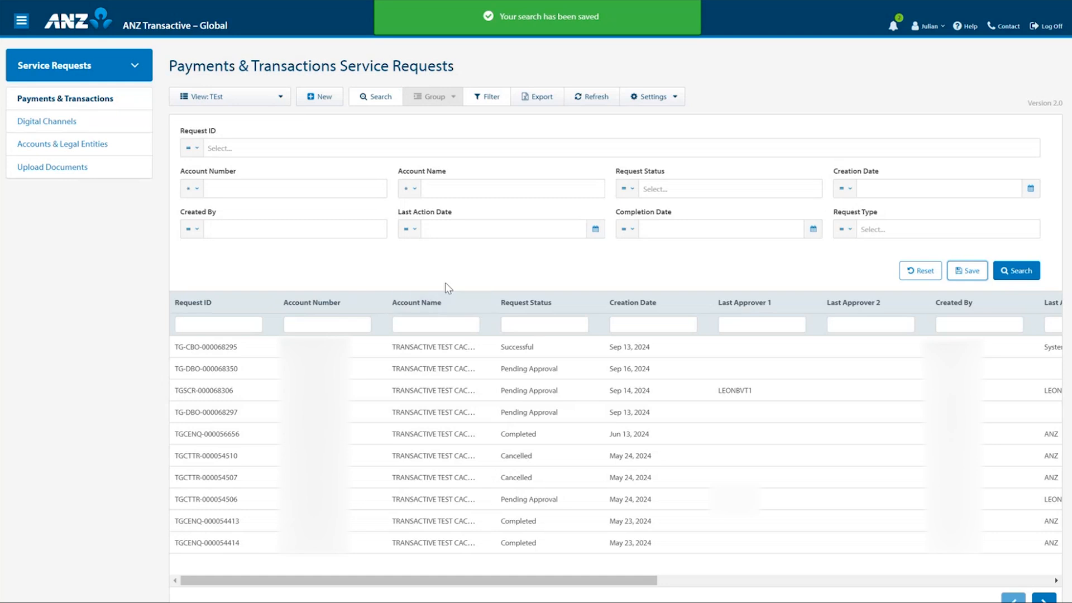
- Go to the accounts and legal entities service requests and start a new request
click(62, 146)
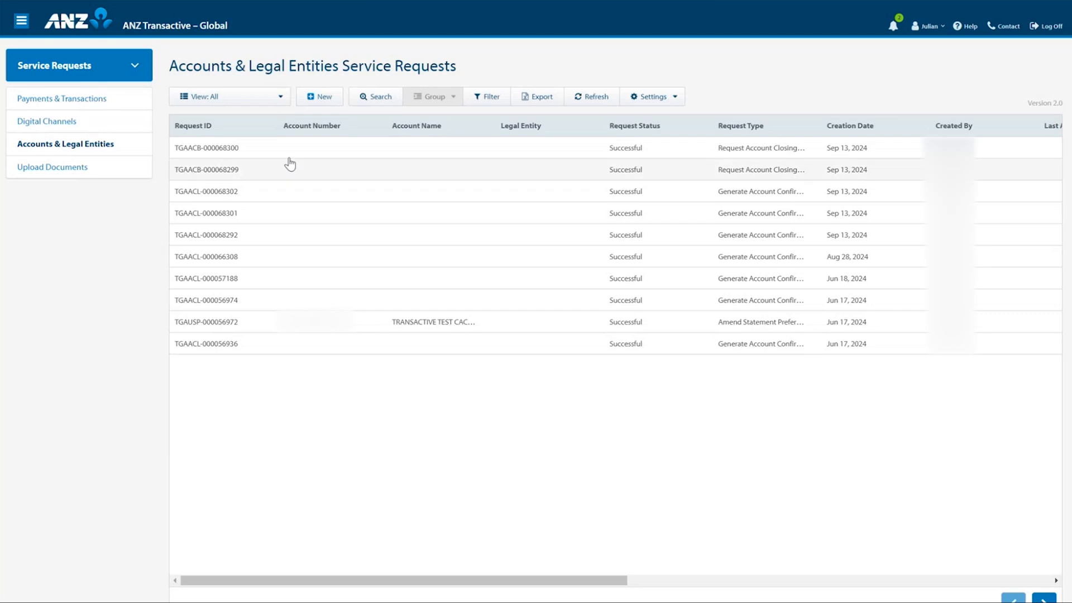
click(319, 97)
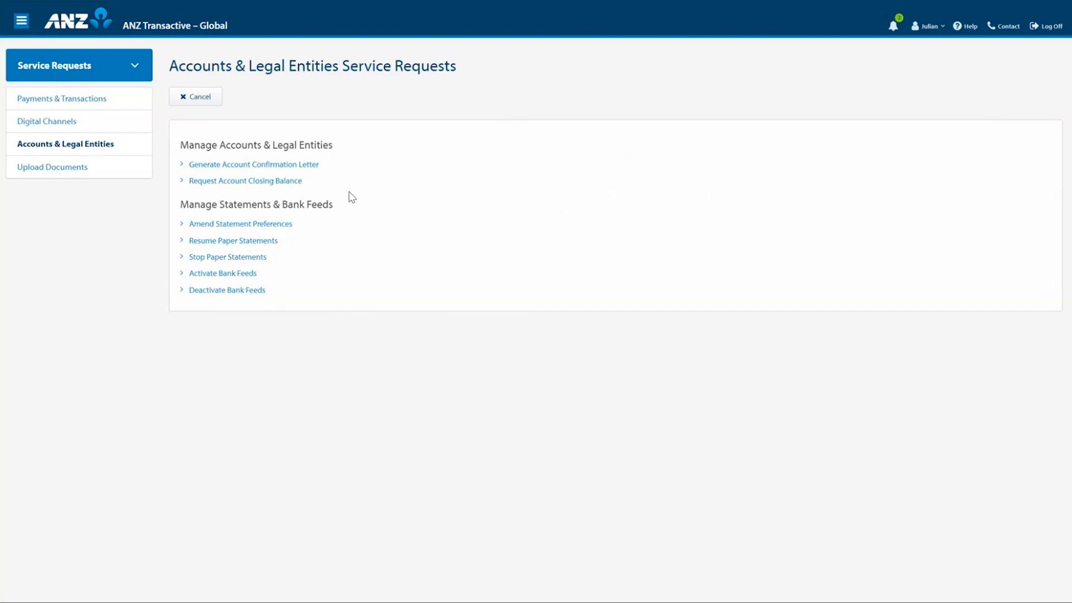
- Choose Generate Account Confirmation Letter and add the TRANSACTIVE TEST CACHE 2 account in AUD to the request
click(290, 164)
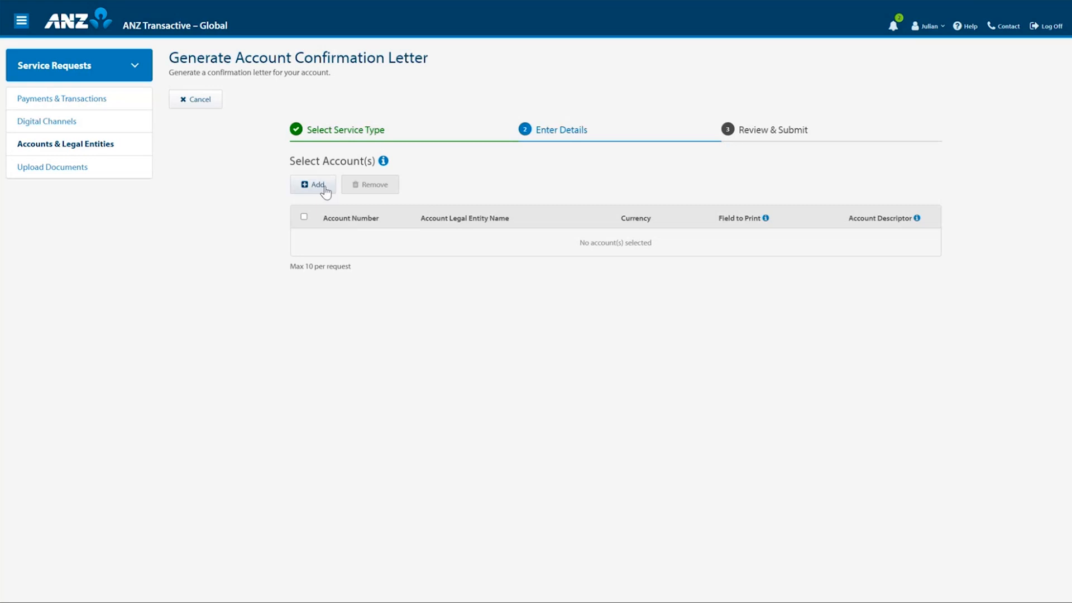
click(326, 188)
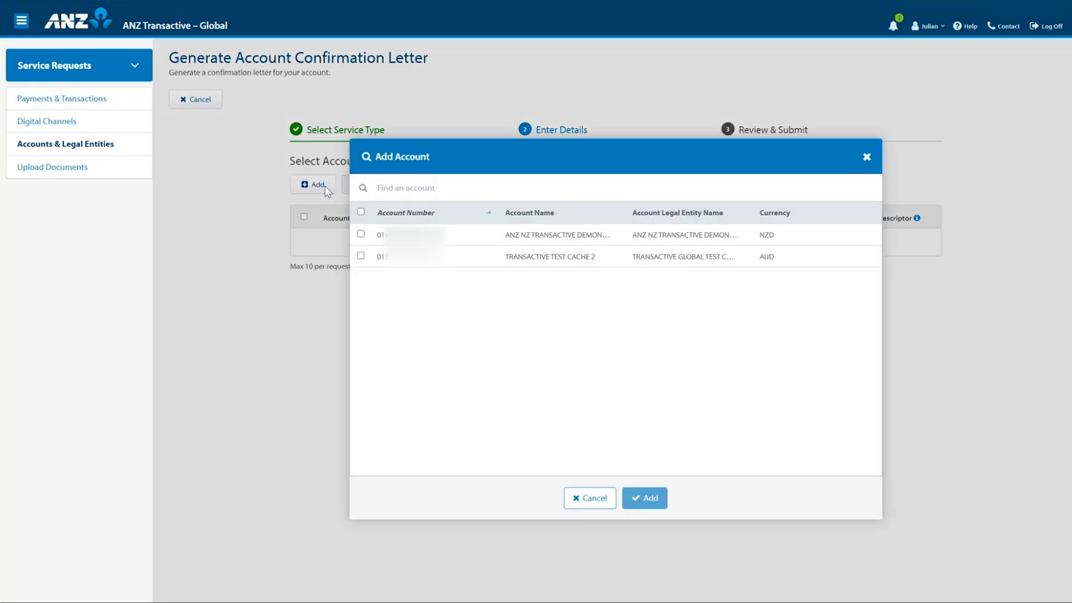
click(401, 263)
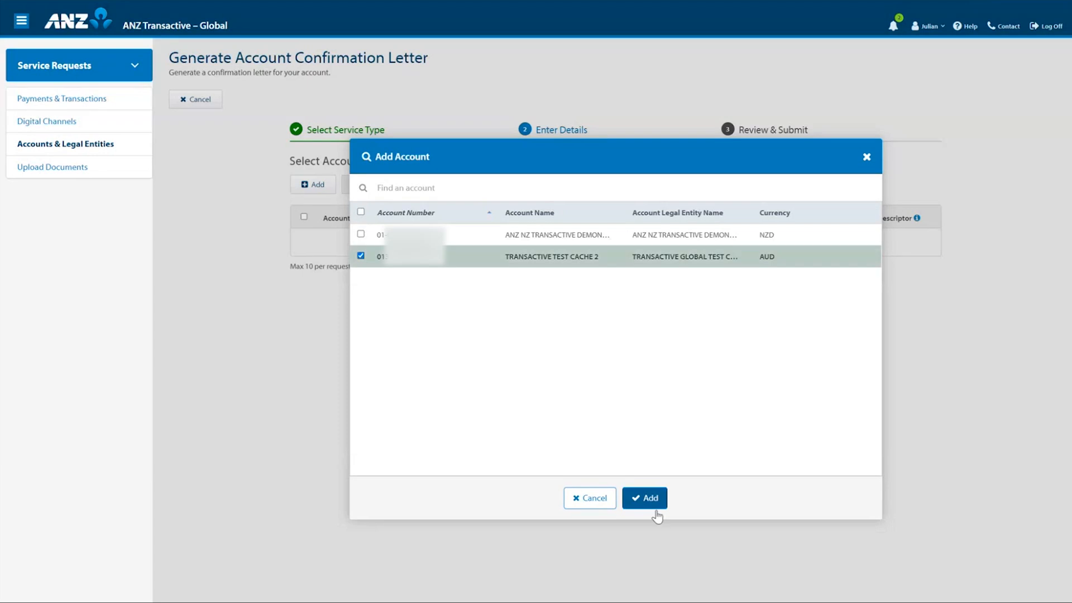
click(640, 242)
click(634, 256)
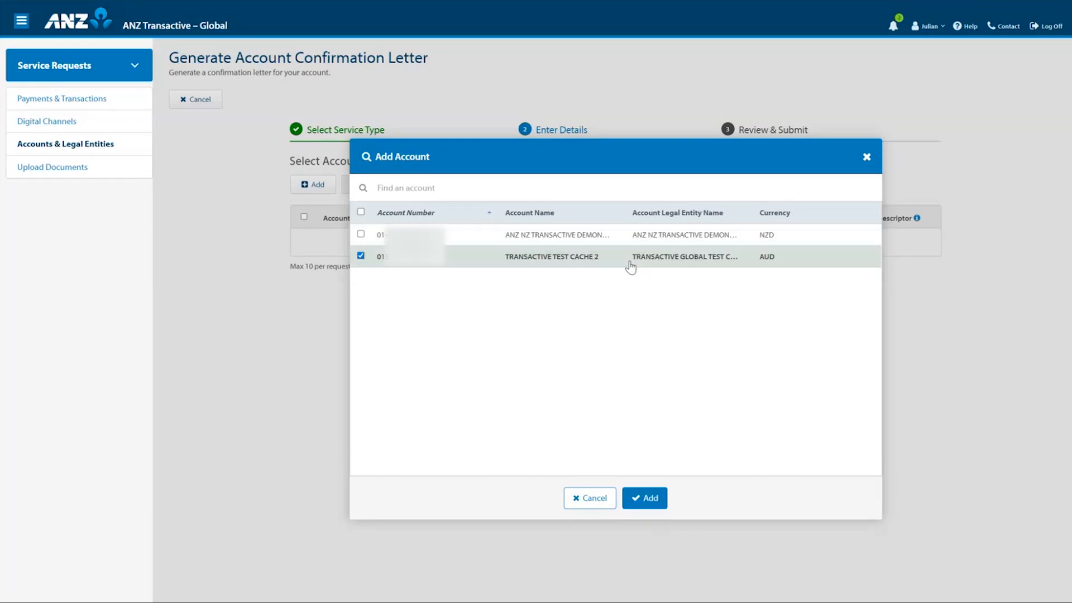
click(647, 503)
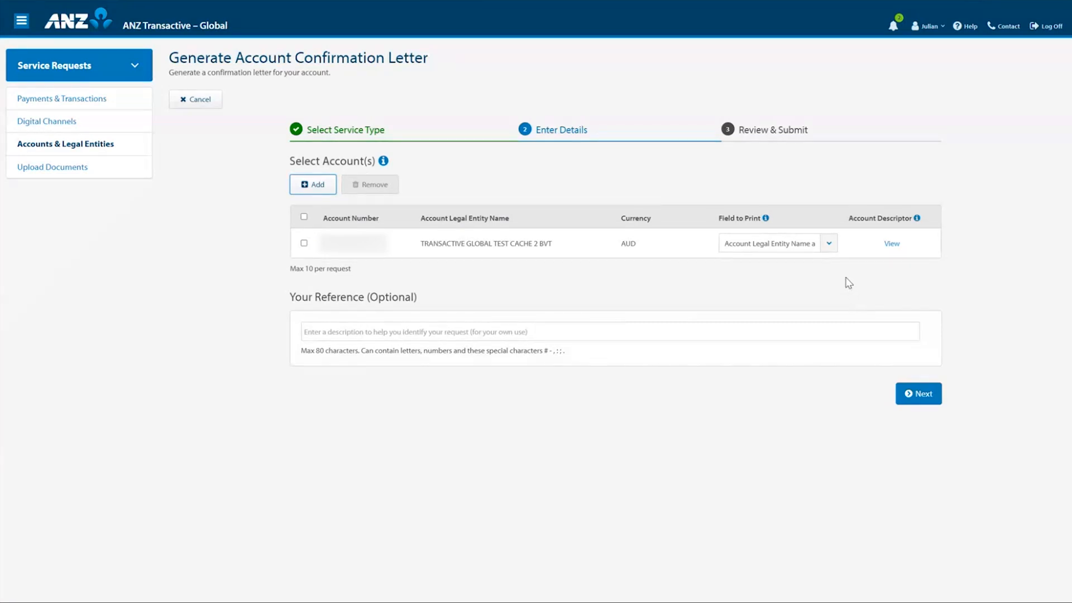
- Check the account's Field to Print options and account descriptor, and cancel the confirmation letter request
click(836, 248)
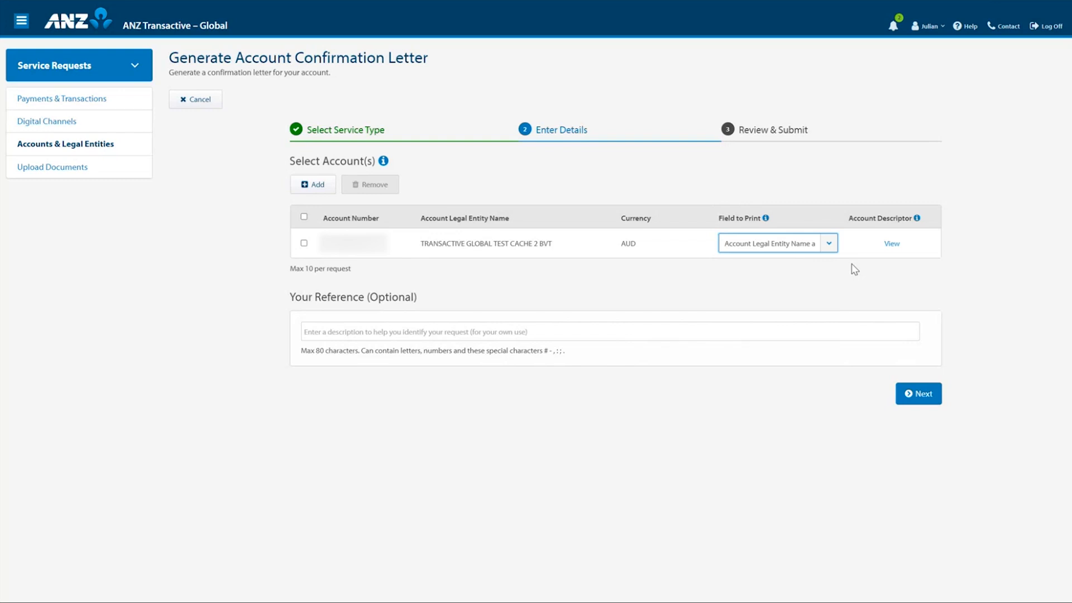
click(892, 245)
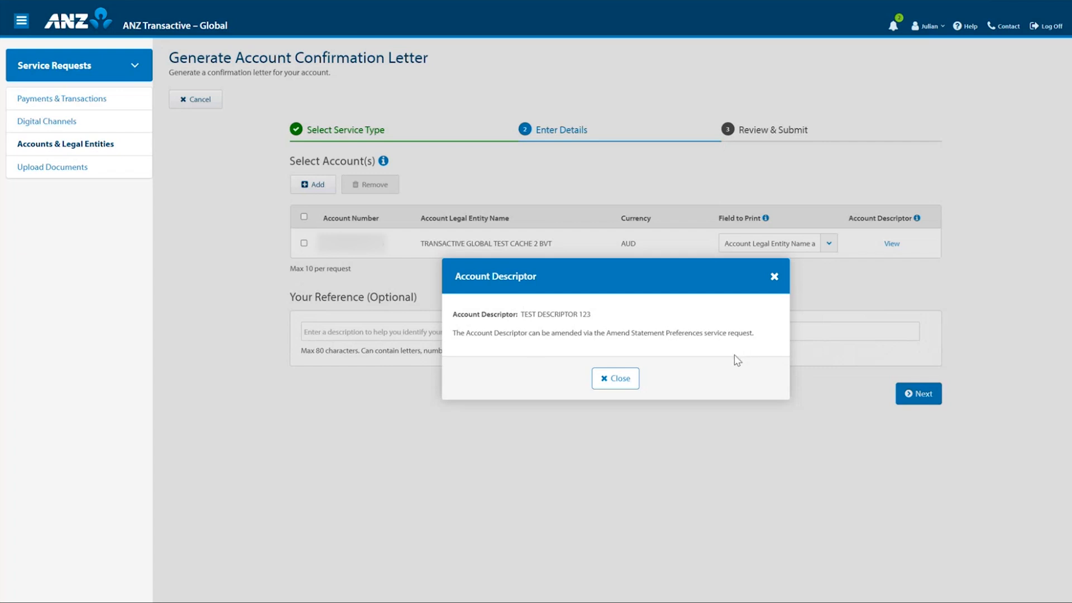
click(619, 378)
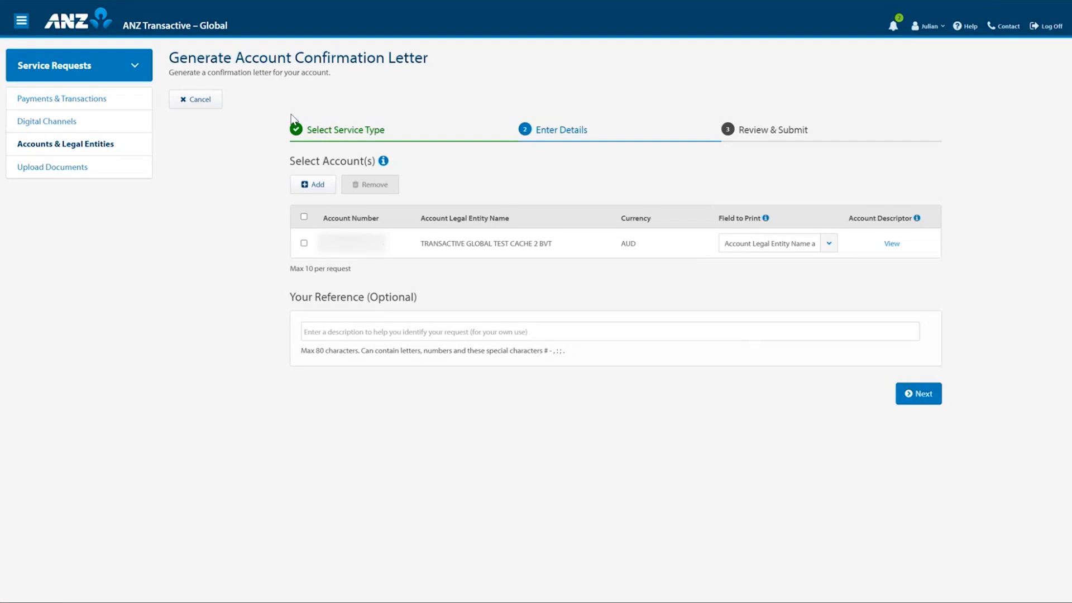
click(195, 104)
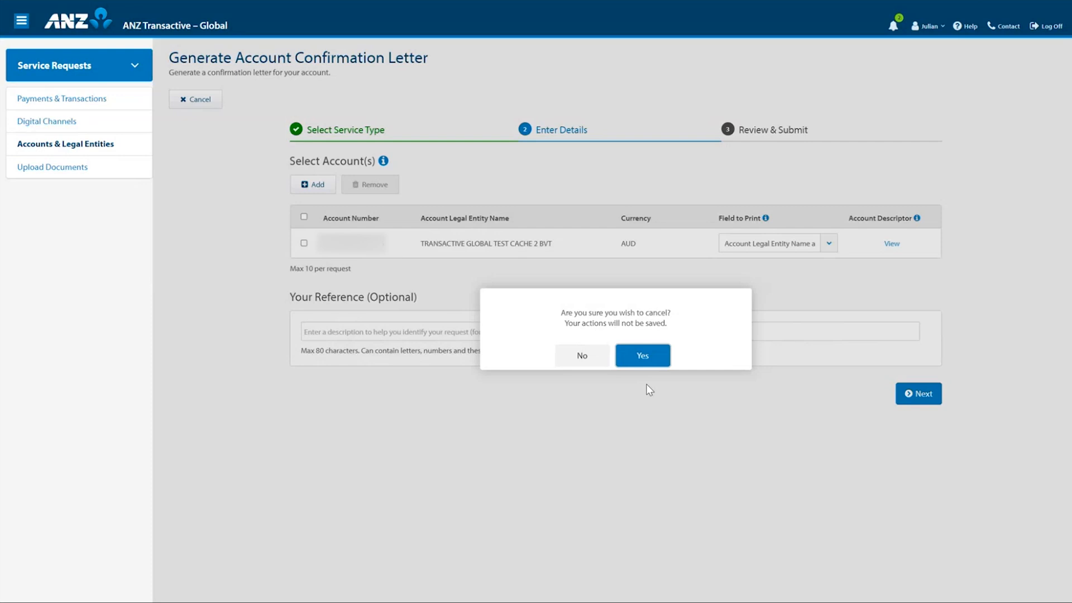
click(643, 355)
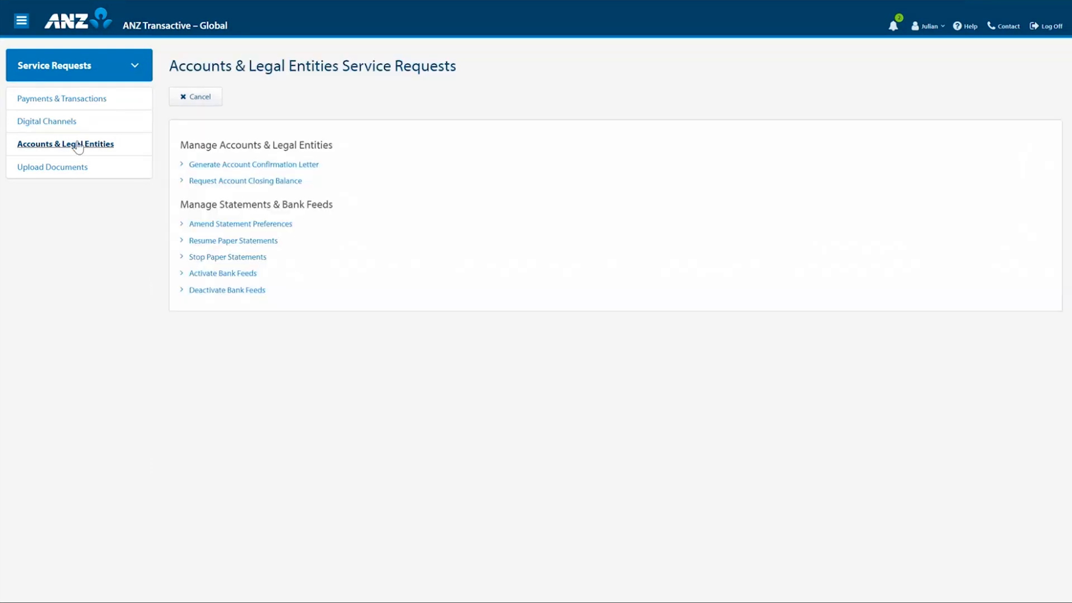
- Start an Amend Statement Preferences request and add the TRANSACTIVE TEST CACHE 2 account to it
click(239, 228)
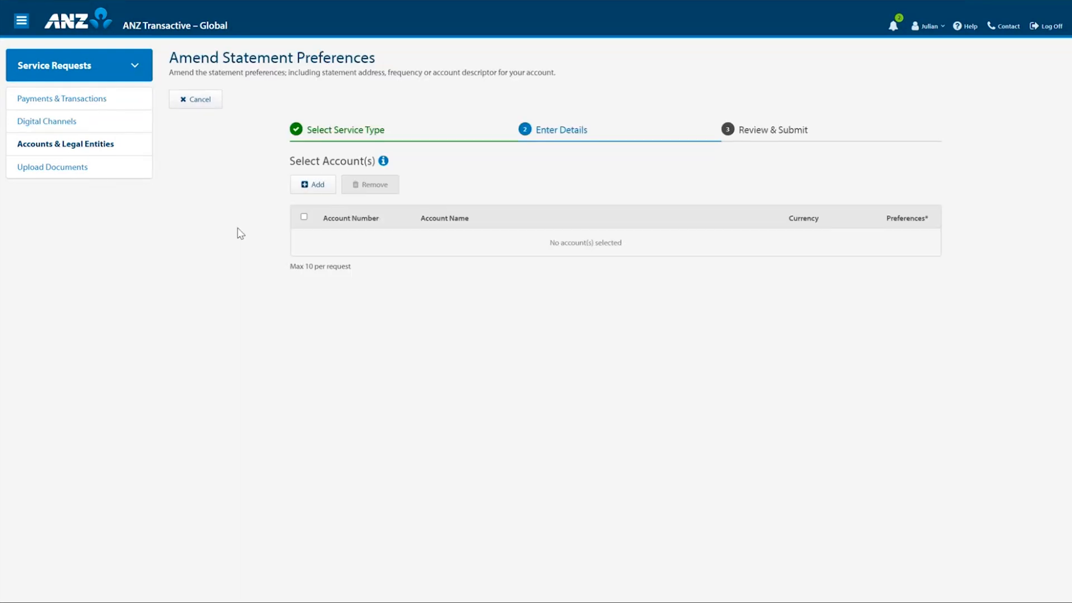
click(317, 191)
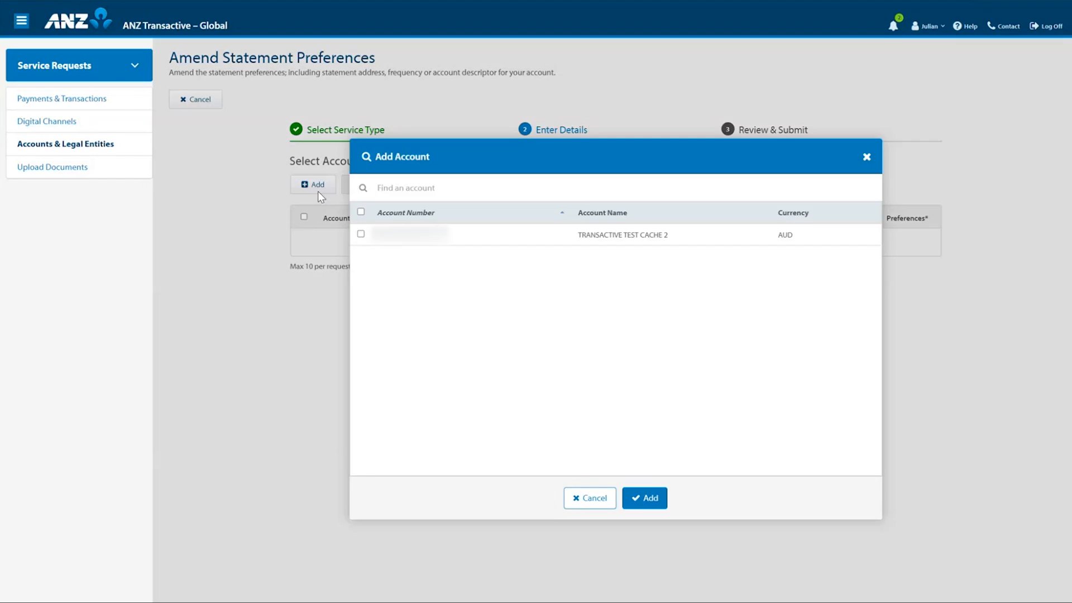
click(462, 244)
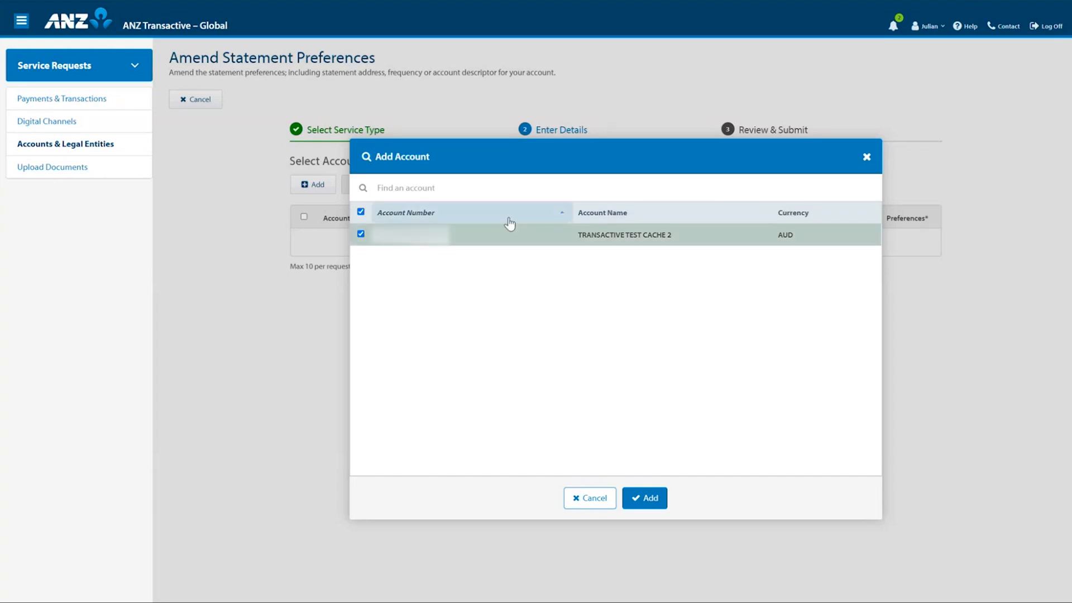
click(642, 497)
right_click(620, 497)
click(579, 495)
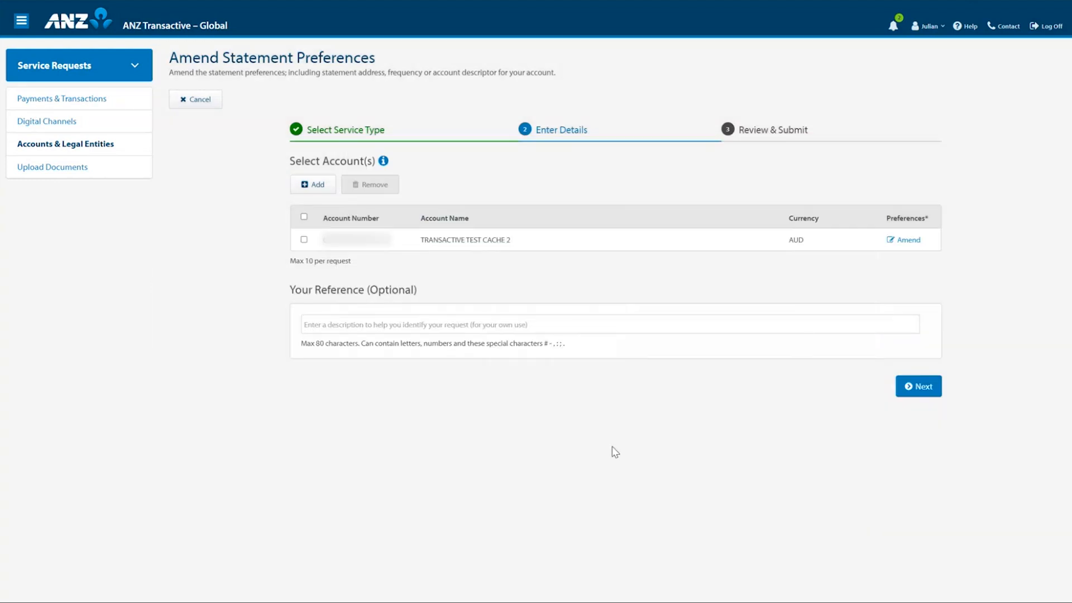
- Amend the account's statement preferences by setting the account descriptor to TEST DESCRIPTOR ABC and save them
click(906, 241)
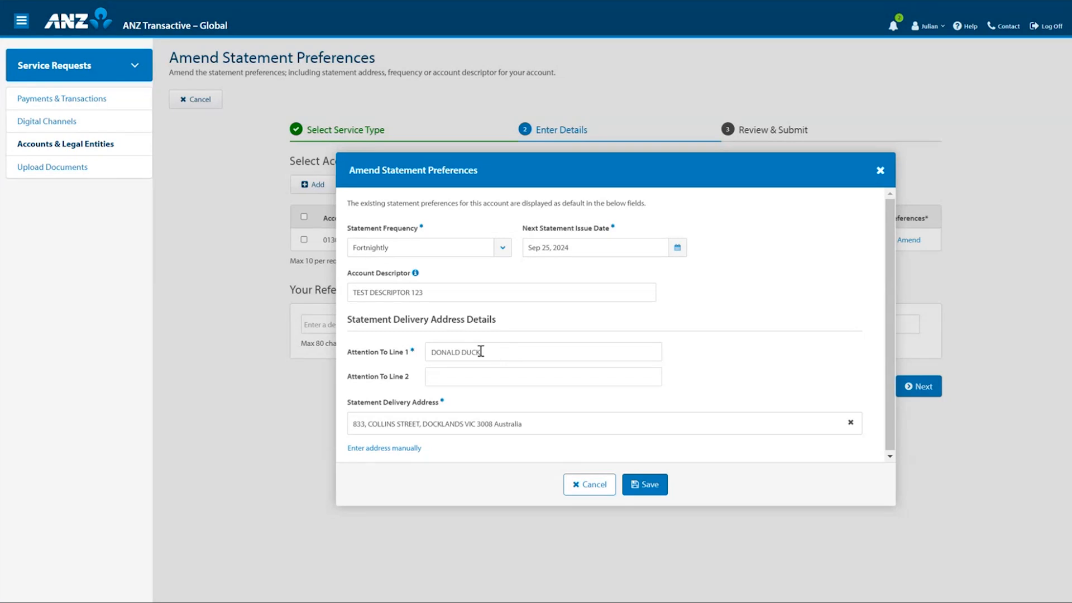
click(450, 297)
drag(449, 297, 415, 292)
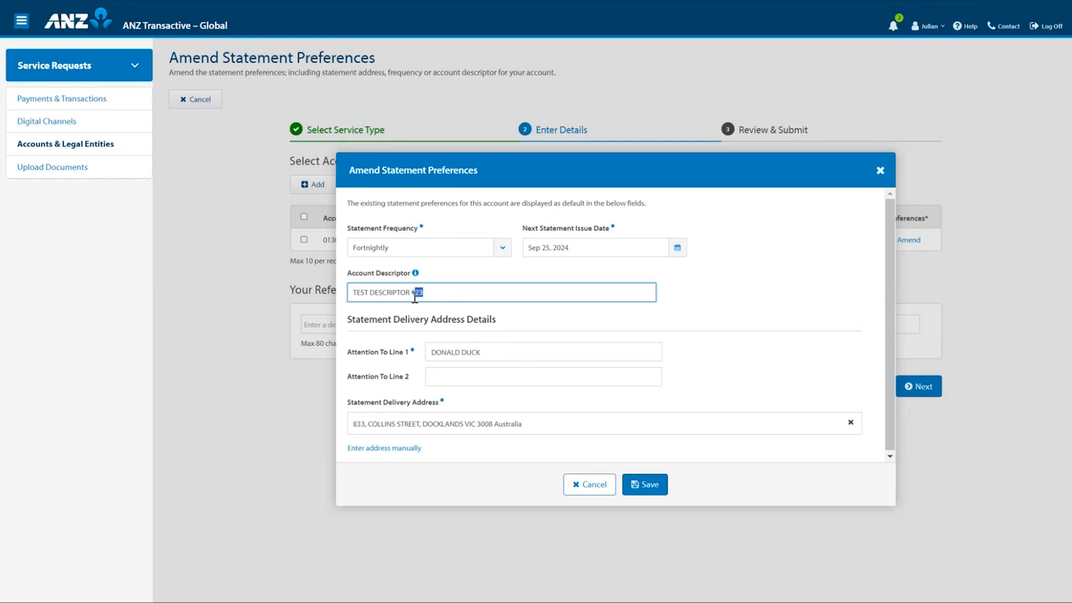
key(BackSpace)
text(ABC)
click(644, 484)
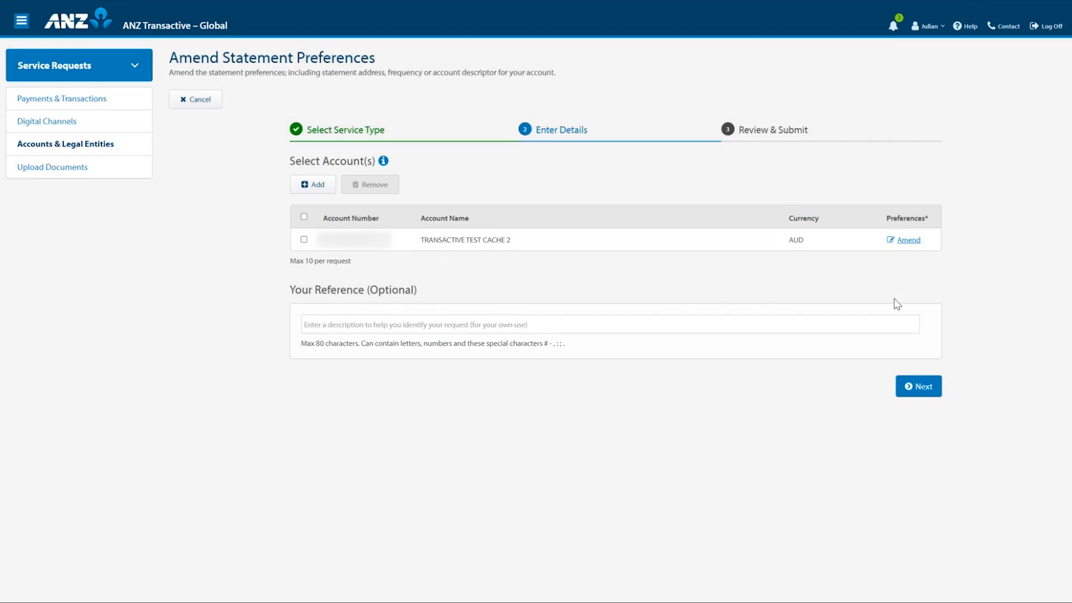
- Proceed to the review stage and submit the statement preferences request
click(909, 390)
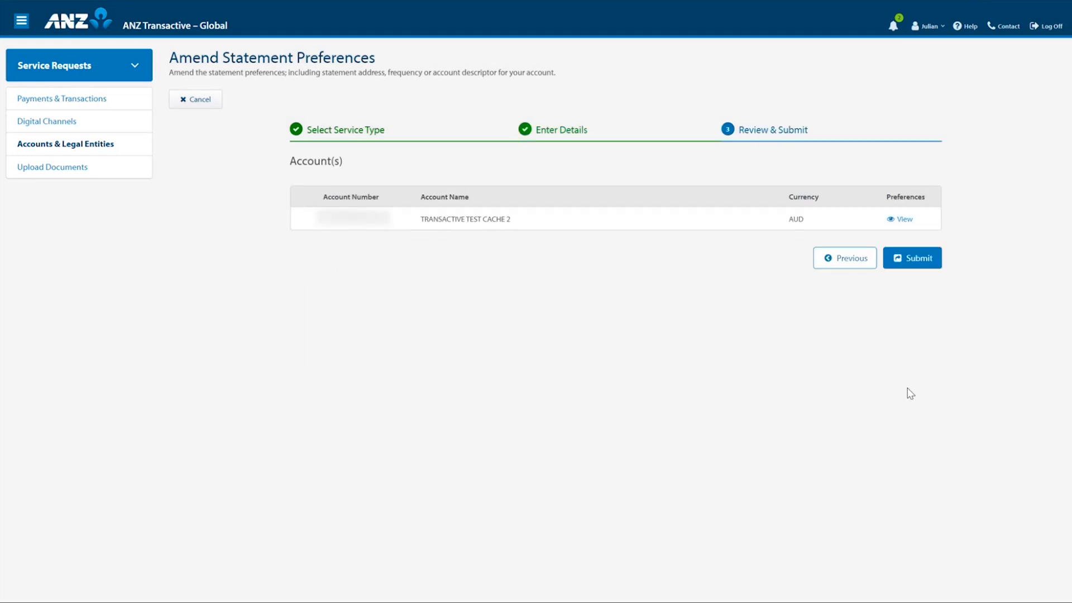
click(908, 261)
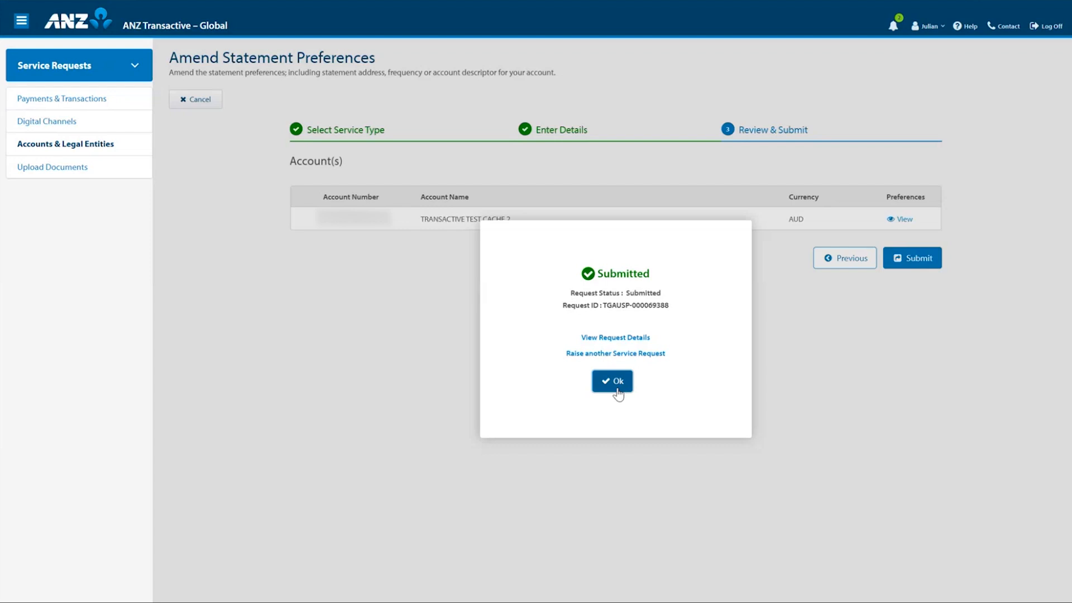
- View the submitted request's details and its statement preferences, and close them to return to the request list
click(612, 338)
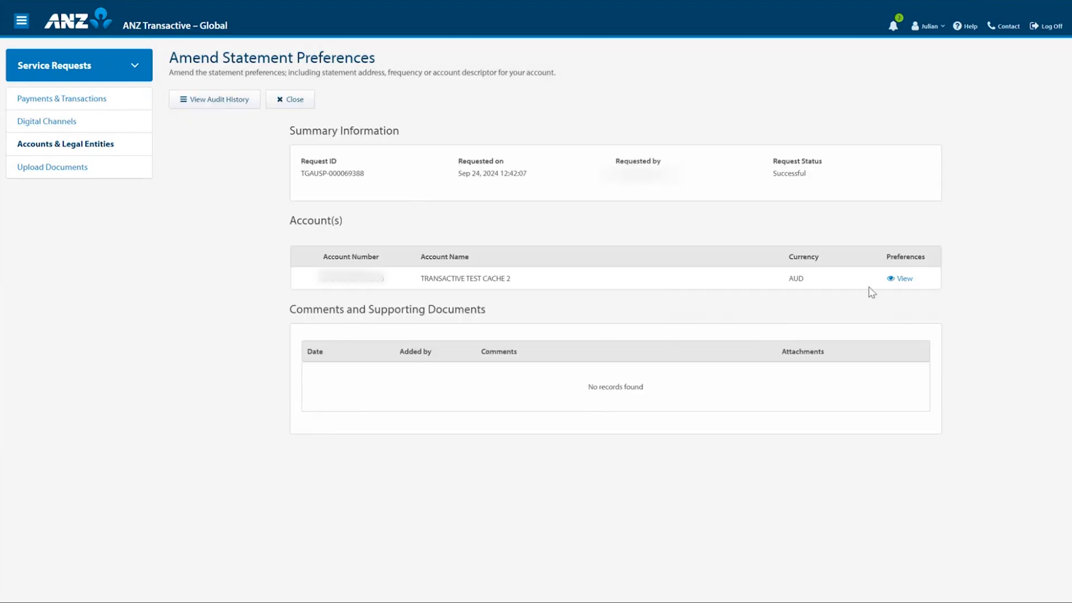
click(900, 280)
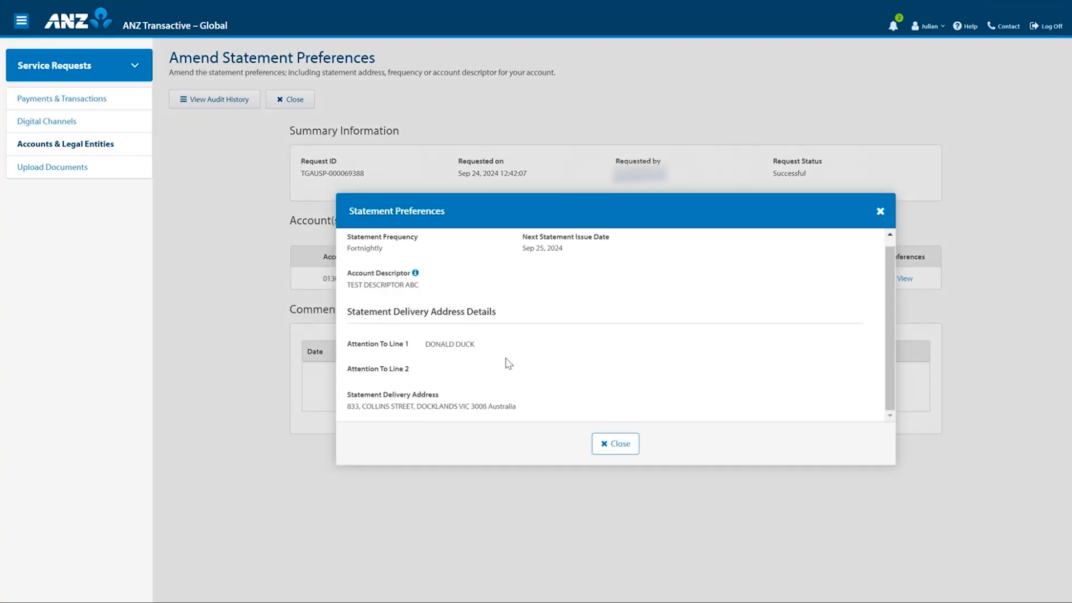
scroll(508, 364, up, 1)
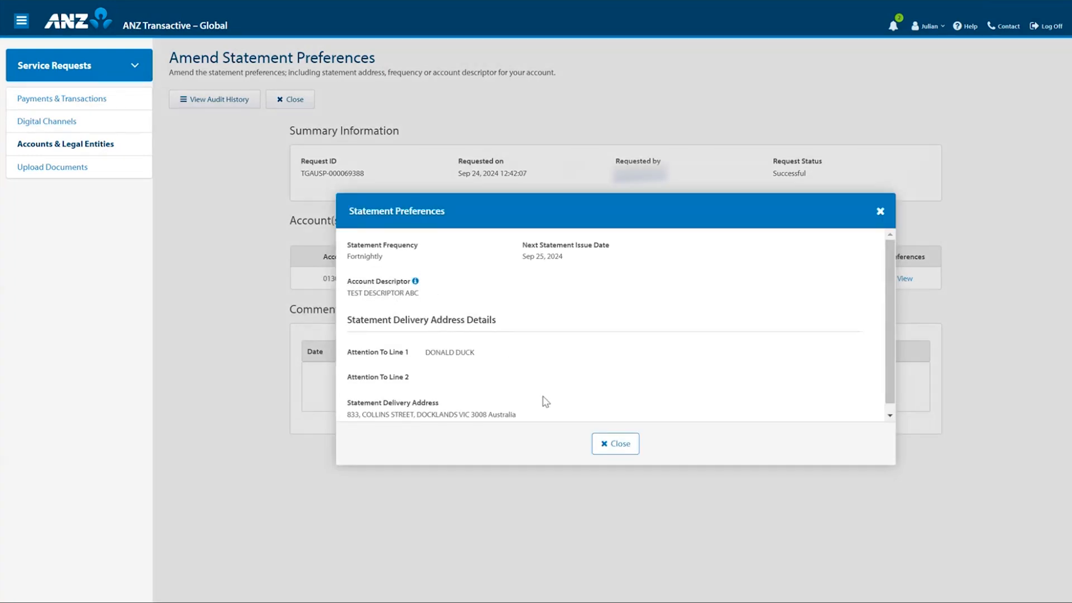
click(615, 444)
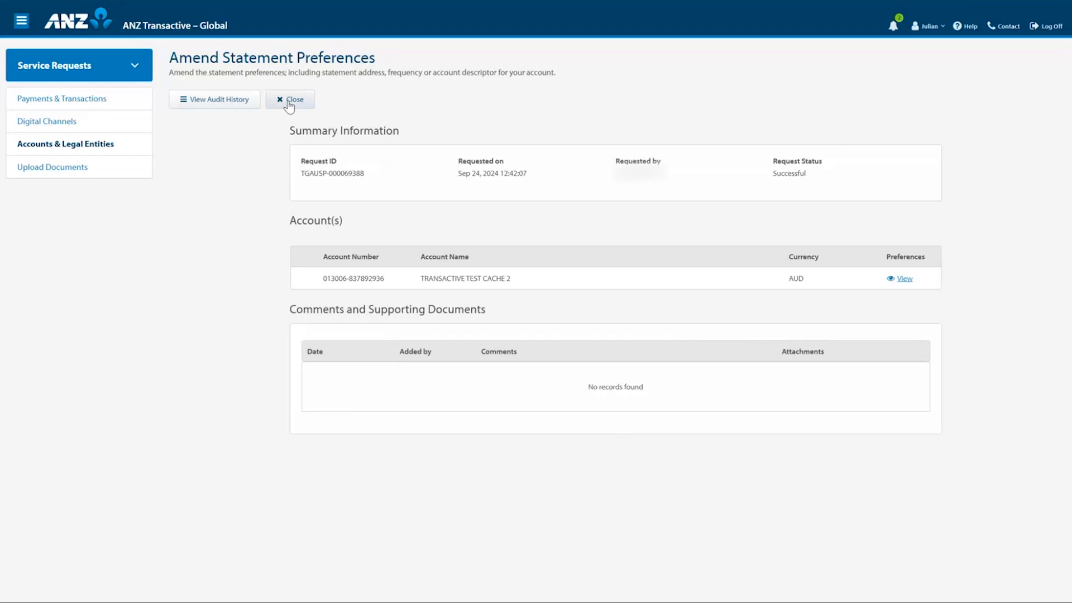
click(289, 101)
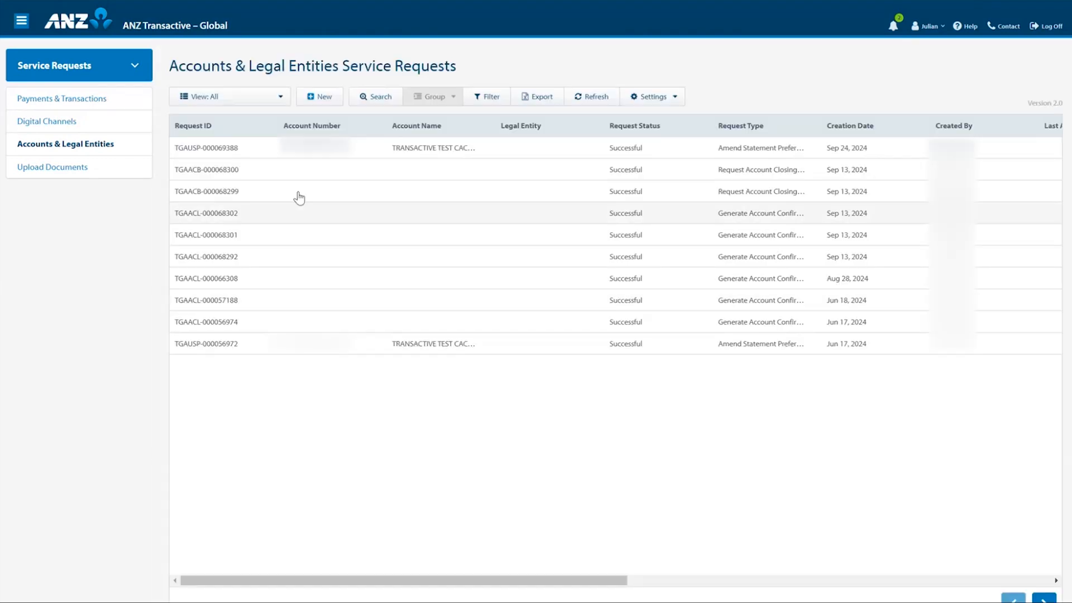
- Start a Generate Account Confirmation Letter request and add the TRANSACTIVE TEST CACHE 2 account to it
click(310, 100)
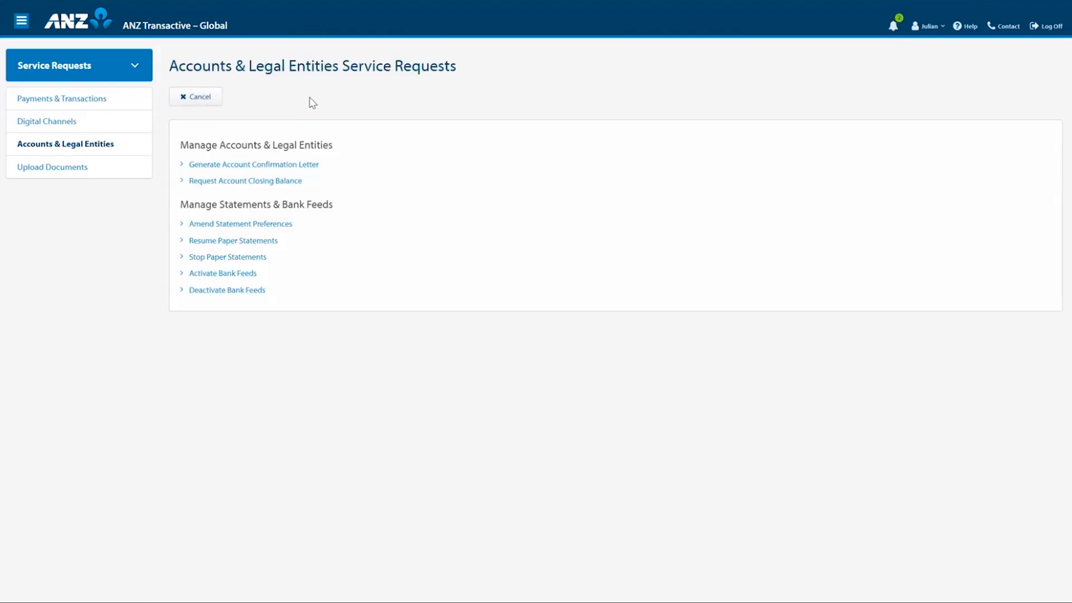
click(287, 165)
click(315, 187)
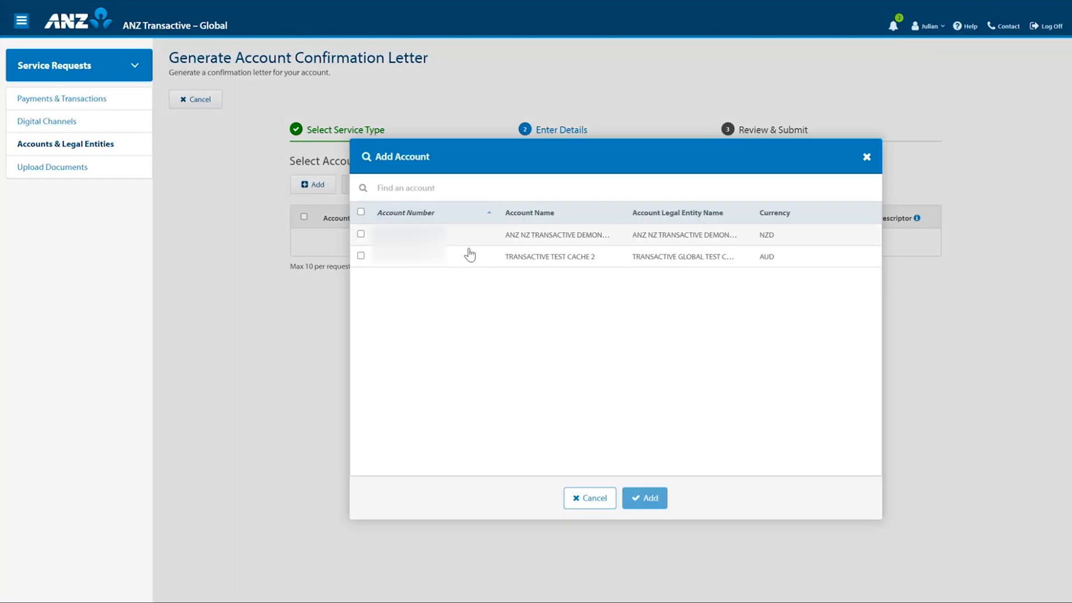
click(468, 256)
click(643, 502)
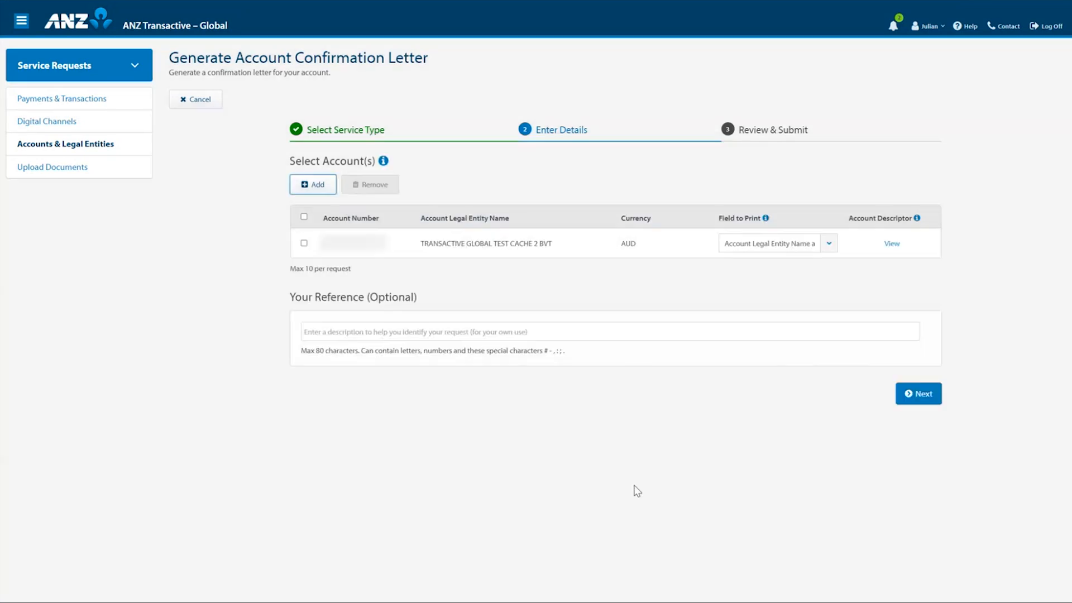
- Check the account descriptor of the added account and close its details
click(892, 246)
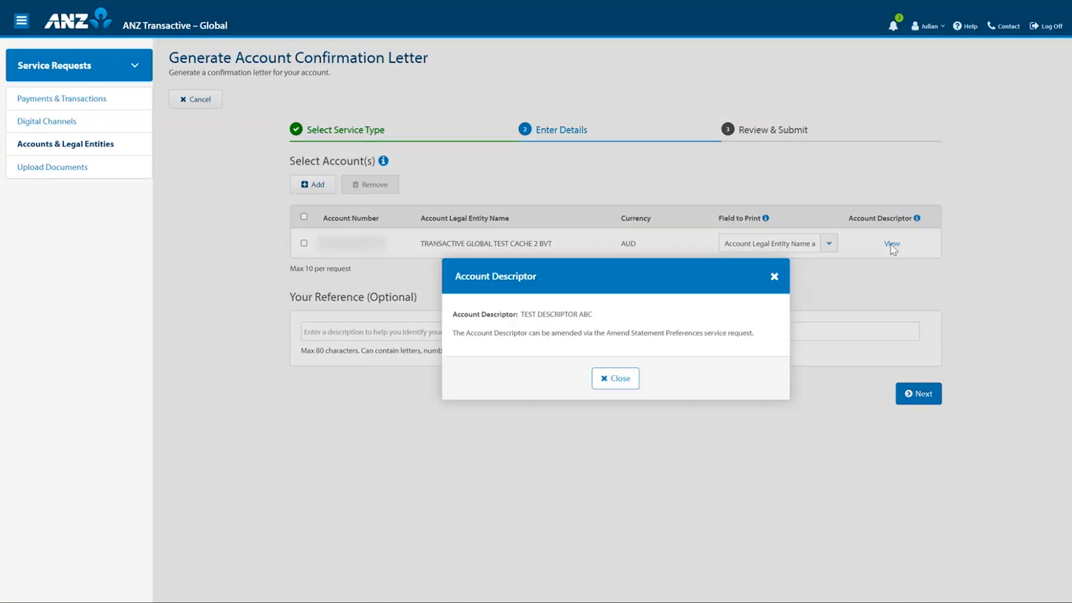
drag(609, 316, 520, 316)
click(612, 312)
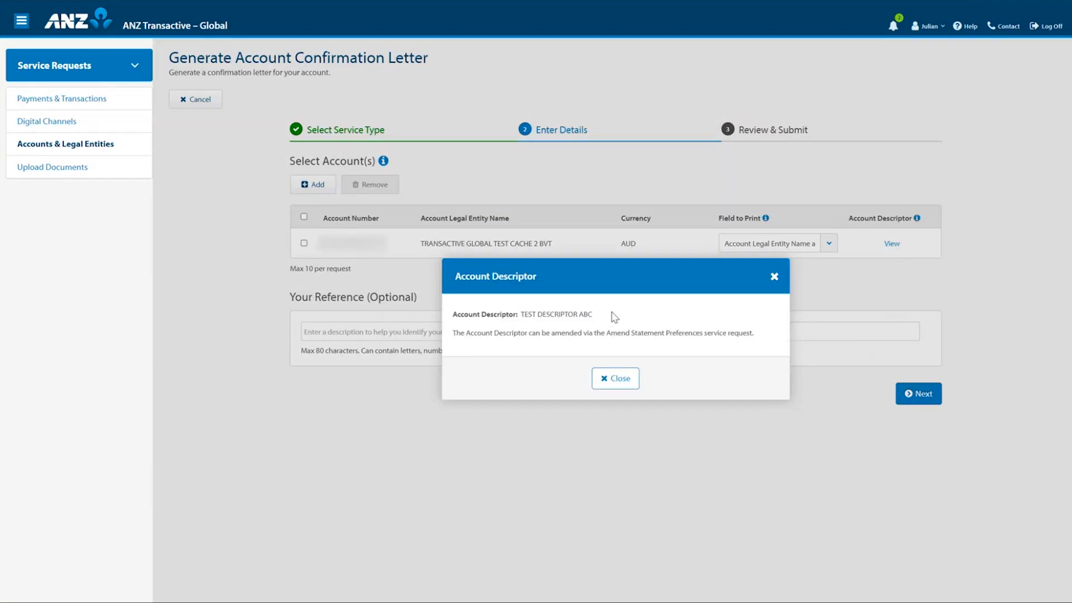
click(627, 377)
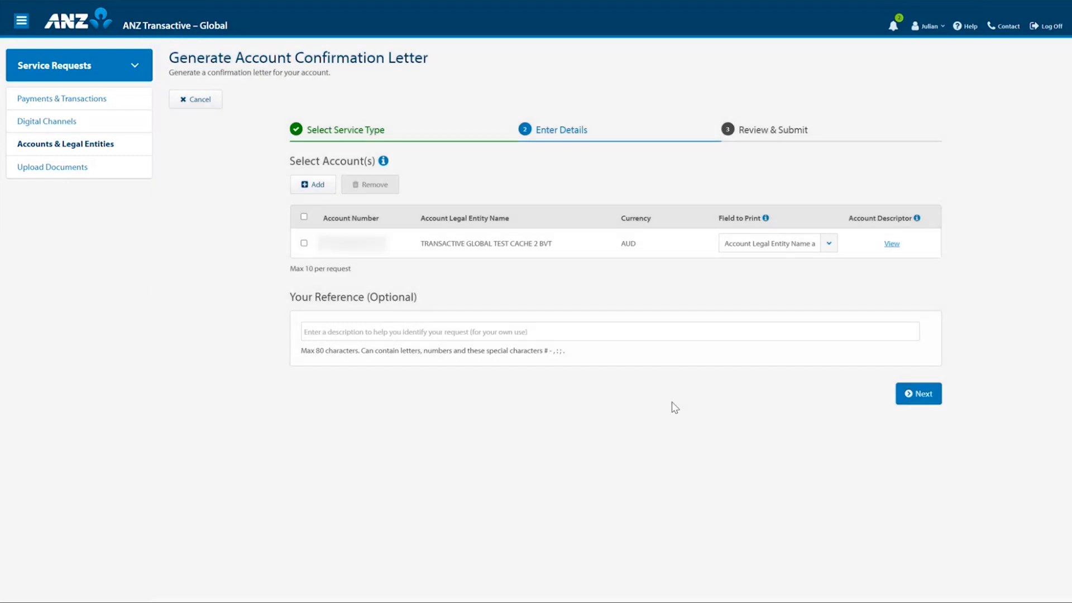
- Proceed to the review stage, accept the acknowledgement and submit the account confirmation letter request, returning to the request list
click(933, 395)
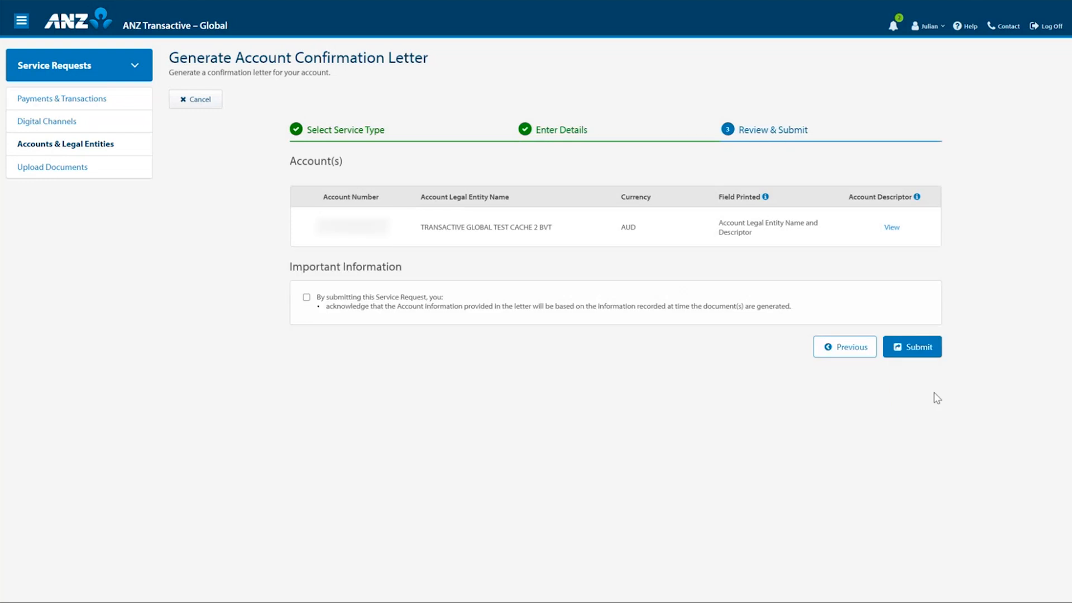
click(307, 297)
click(911, 356)
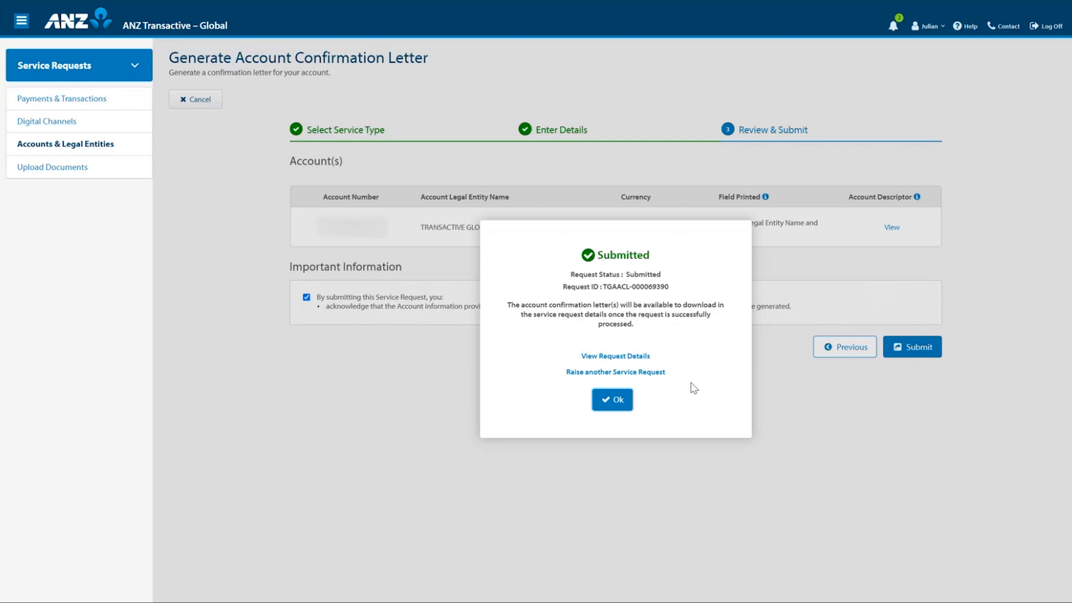
click(618, 402)
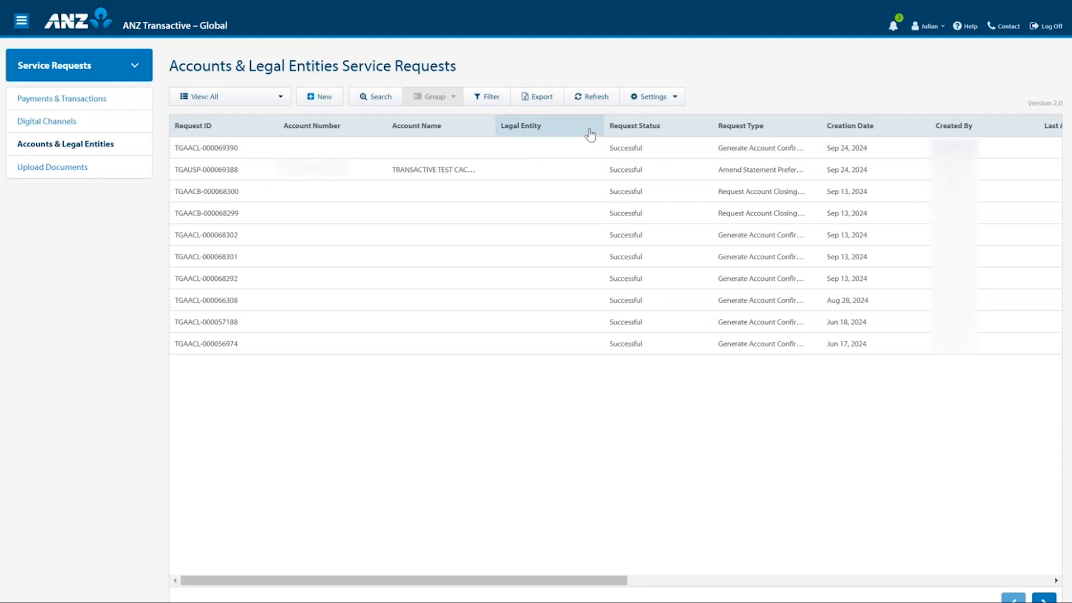
- Open the newly submitted confirmation letter request and view its audit history
click(590, 161)
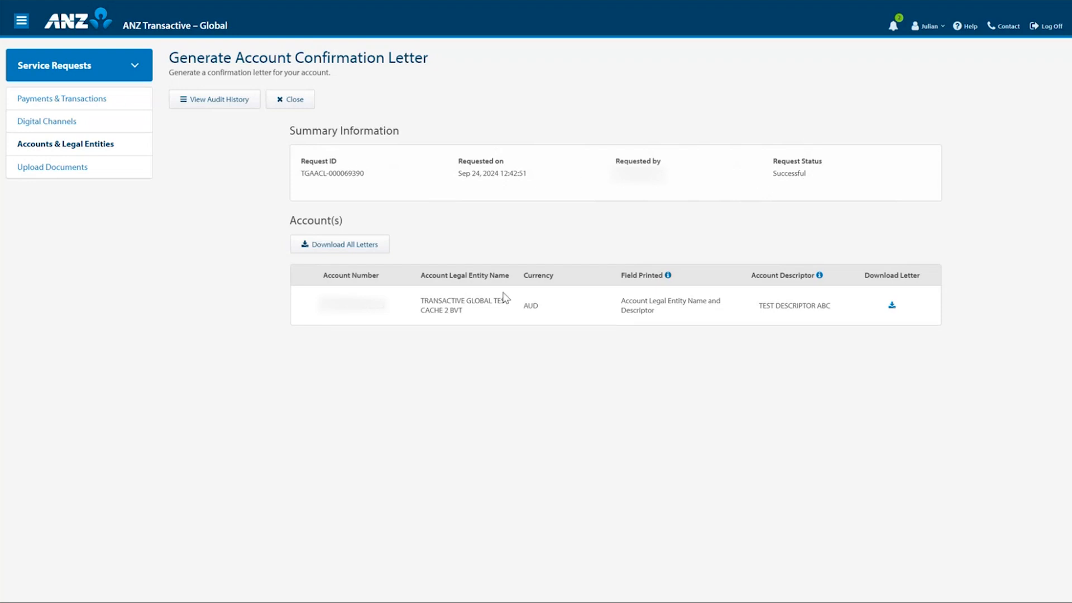
click(223, 101)
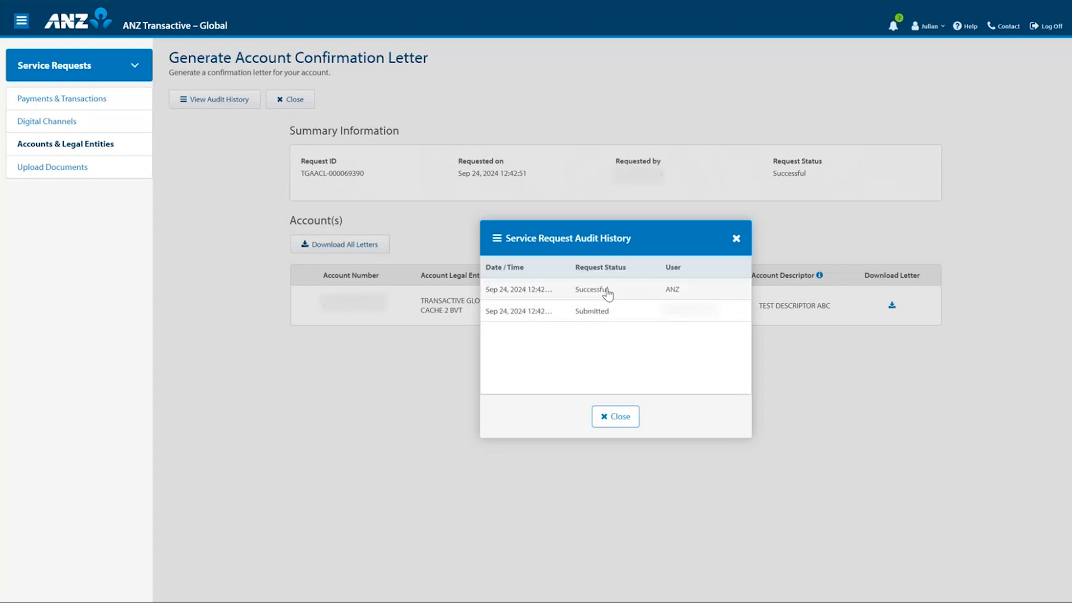
click(614, 416)
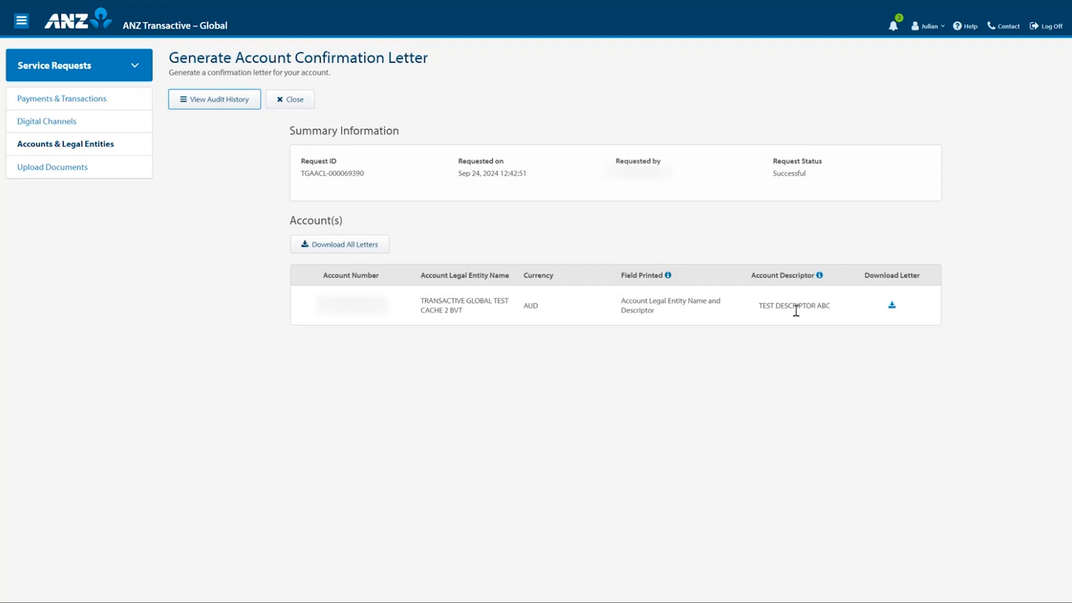
- Download the account's confirmation letter, read through it, and close the request details to return to the request list
click(892, 307)
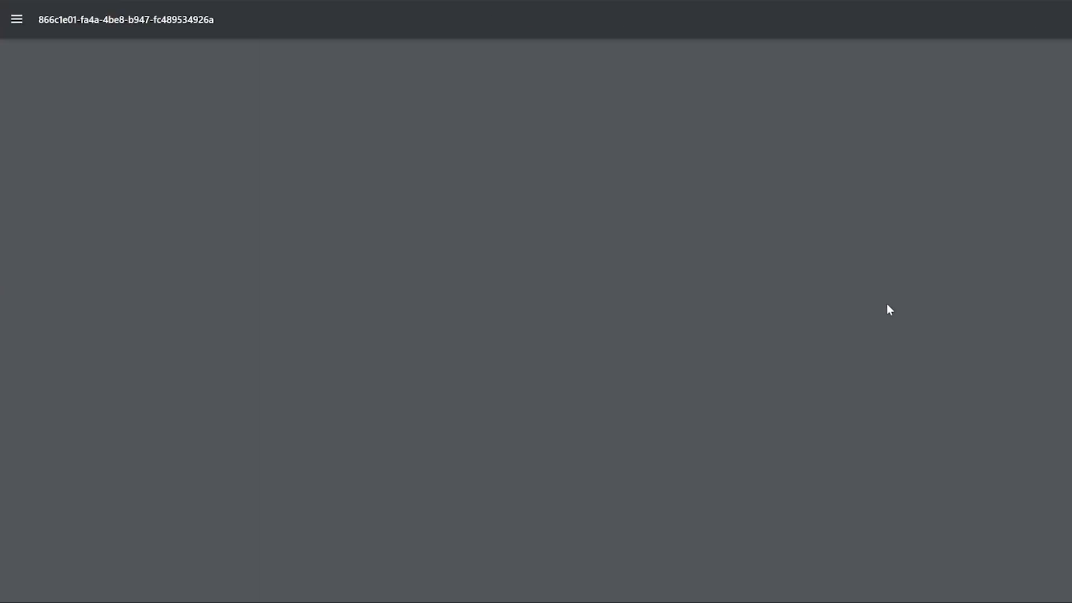
scroll(431, 290, down, 3)
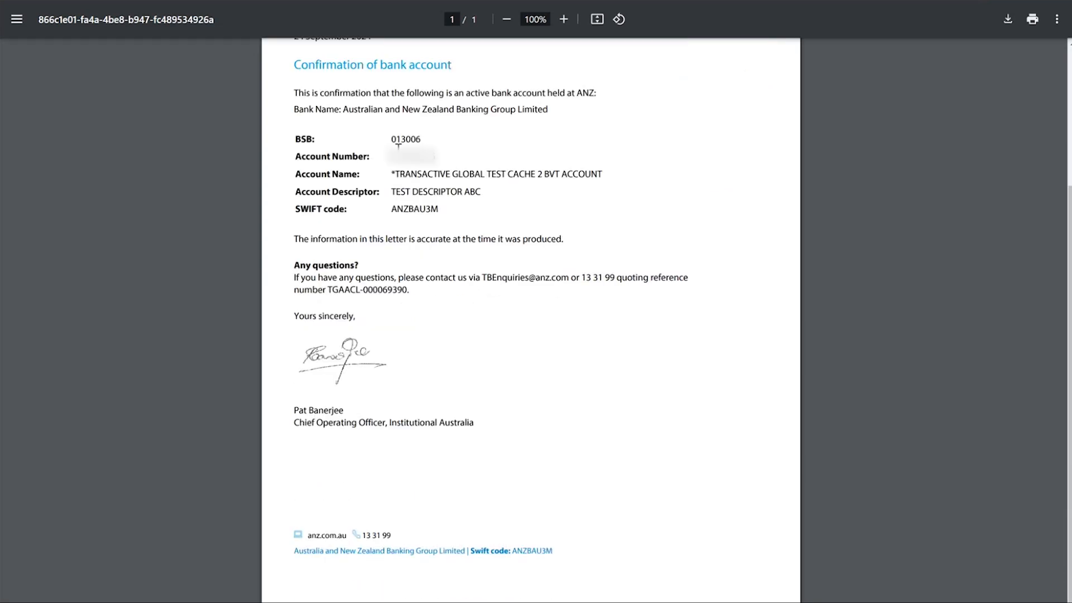
scroll(596, 282, up, 1)
scroll(596, 281, up, 1)
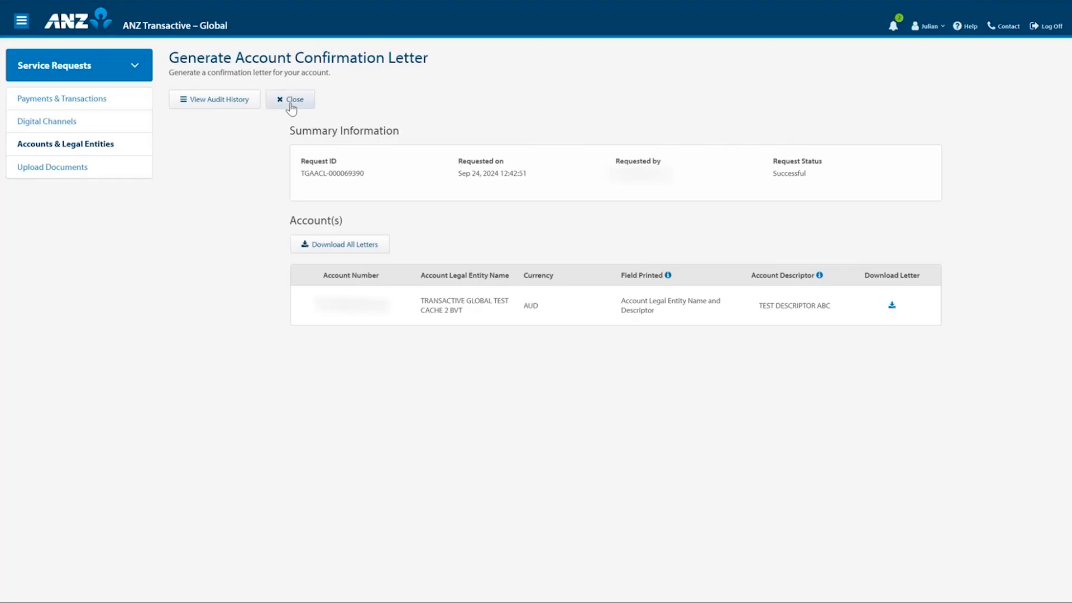
click(290, 106)
click(306, 104)
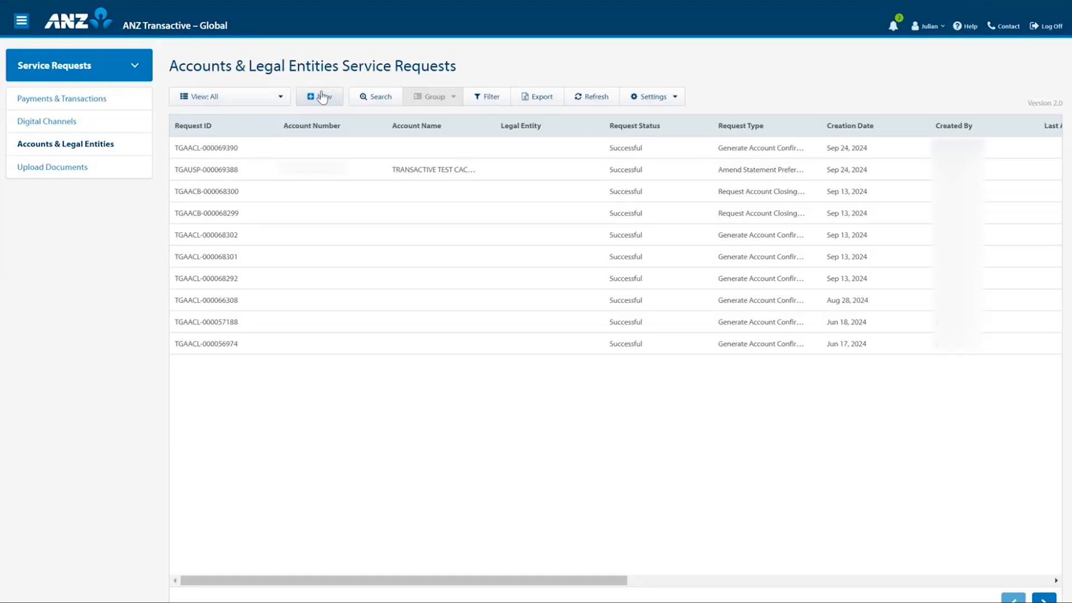
- Start an Activate Bank Feeds request and choose MYOB as the accounting software platform
click(322, 97)
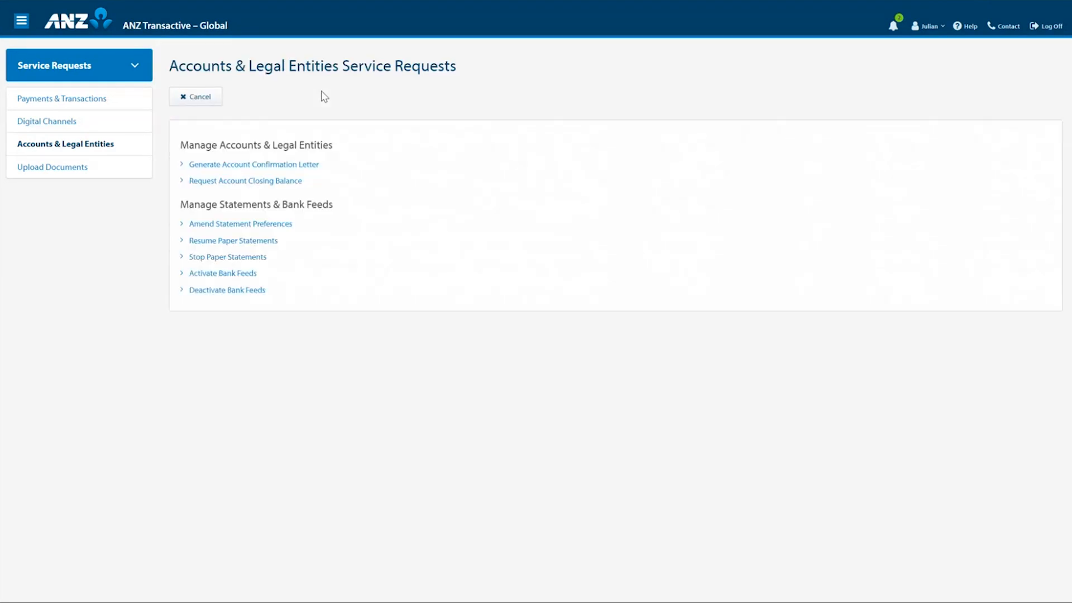
click(232, 276)
click(364, 218)
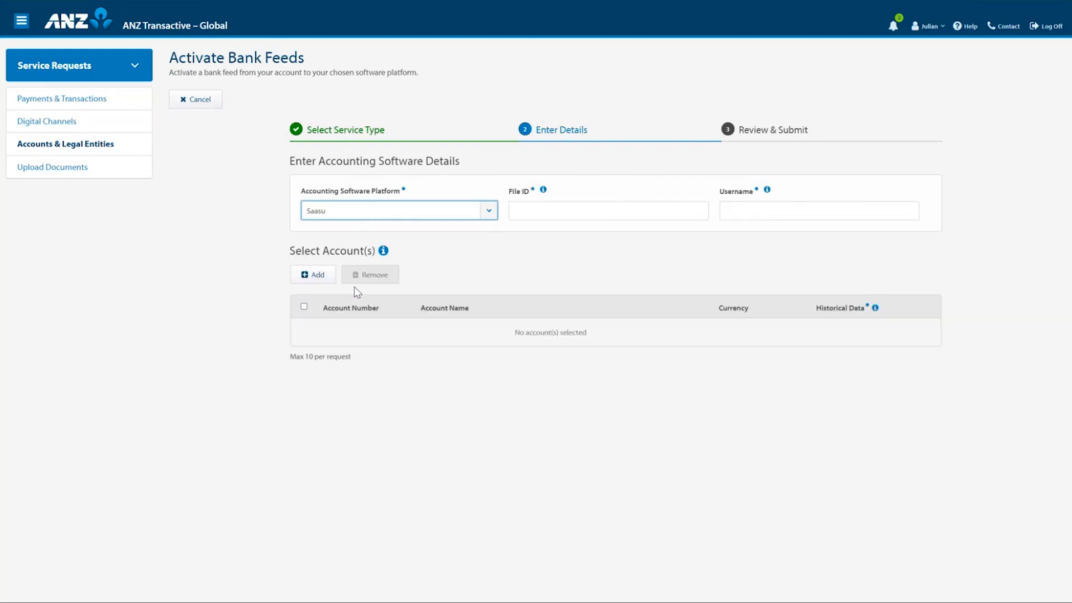
click(402, 220)
click(388, 256)
click(548, 211)
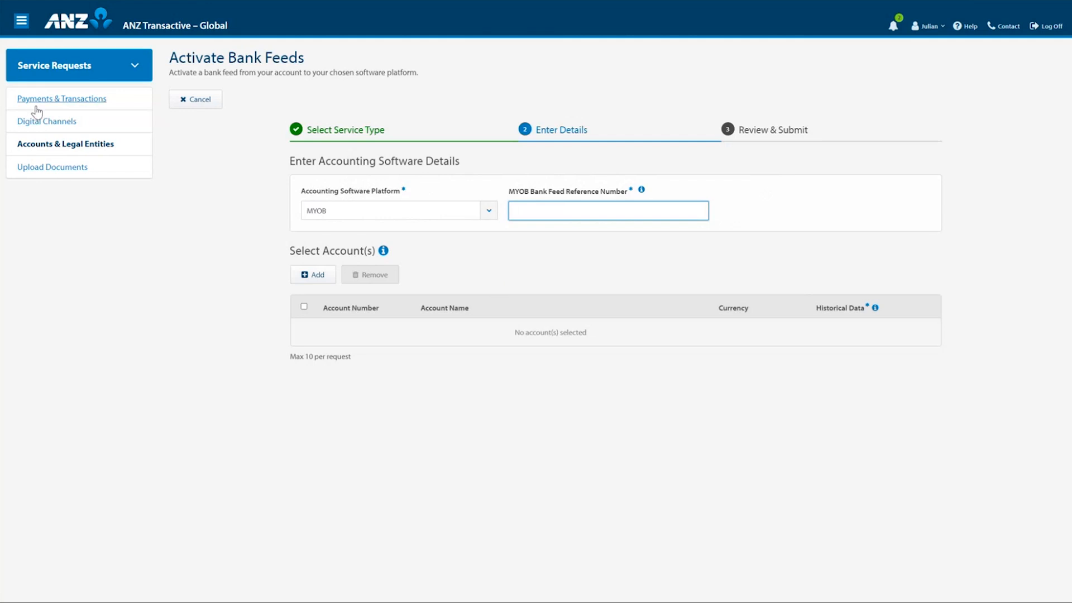
- Start a Delete Account request under Digital Channels and view the selectable accounts without choosing any
click(46, 124)
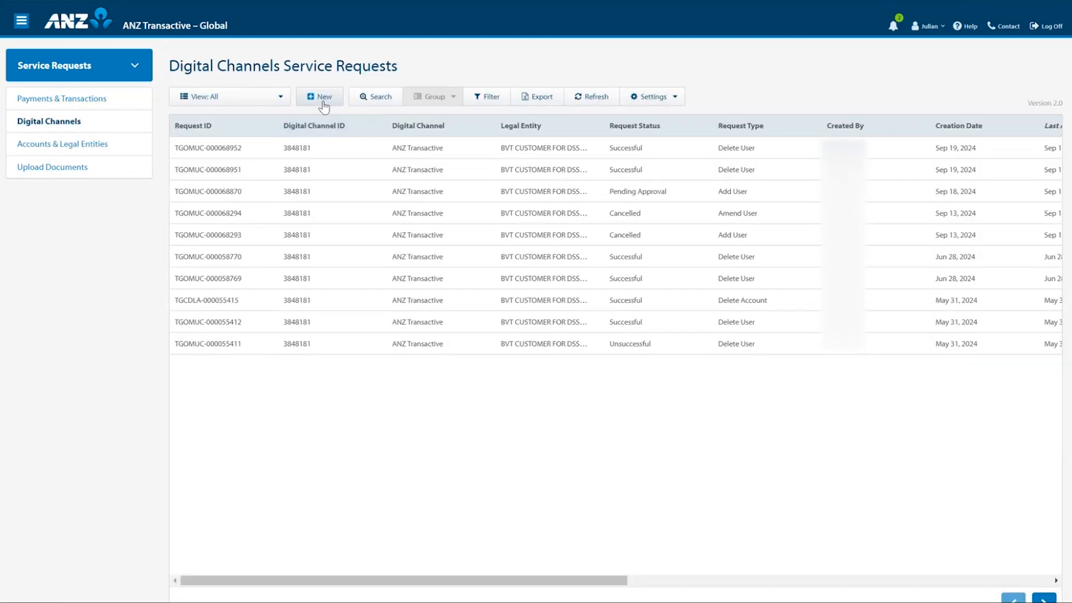
click(322, 101)
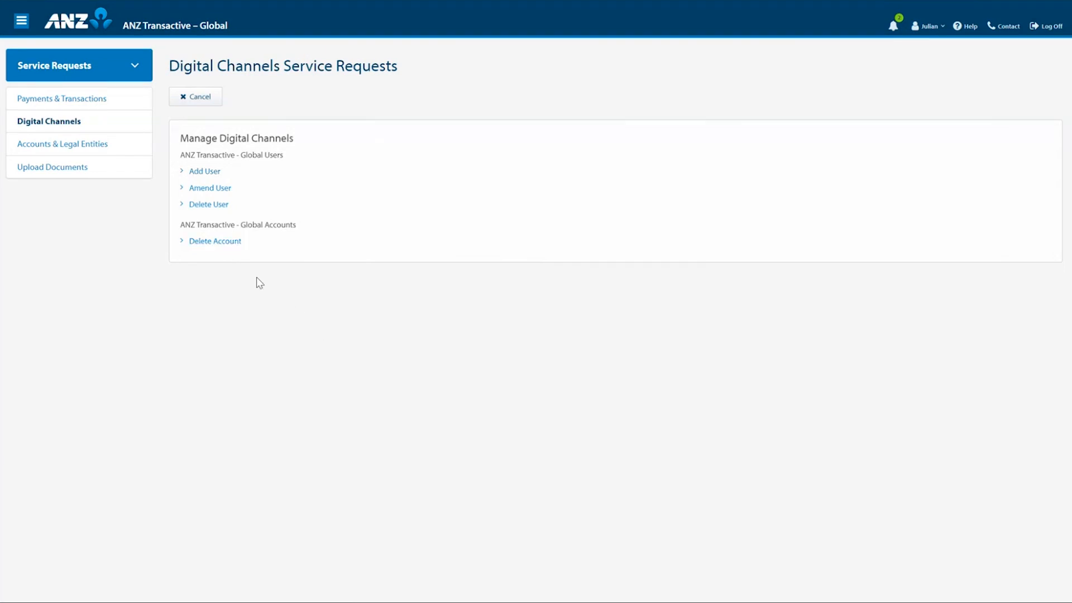
click(218, 241)
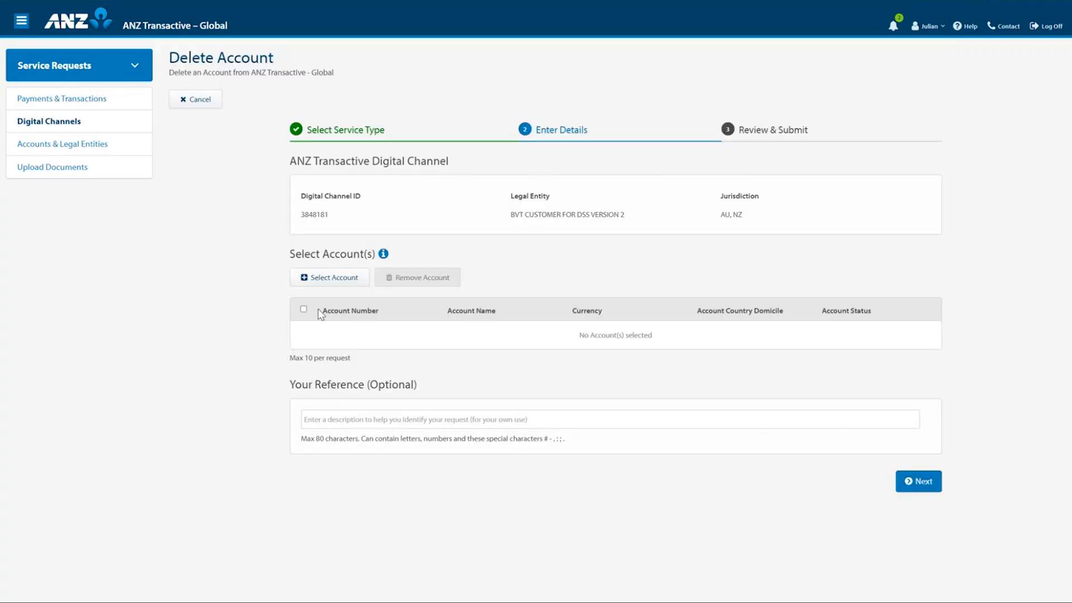
click(328, 278)
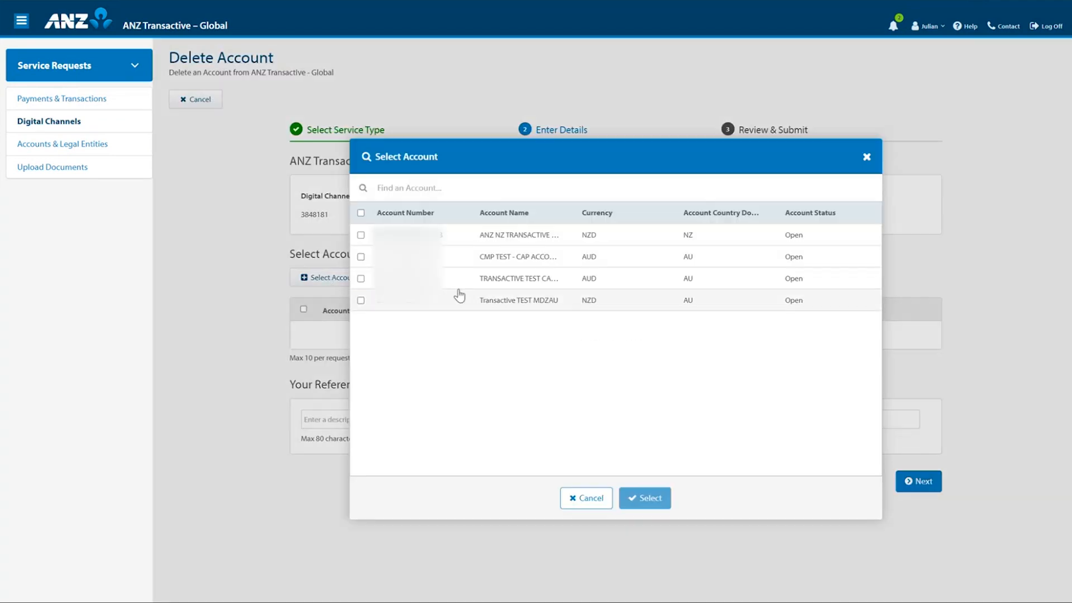
click(587, 499)
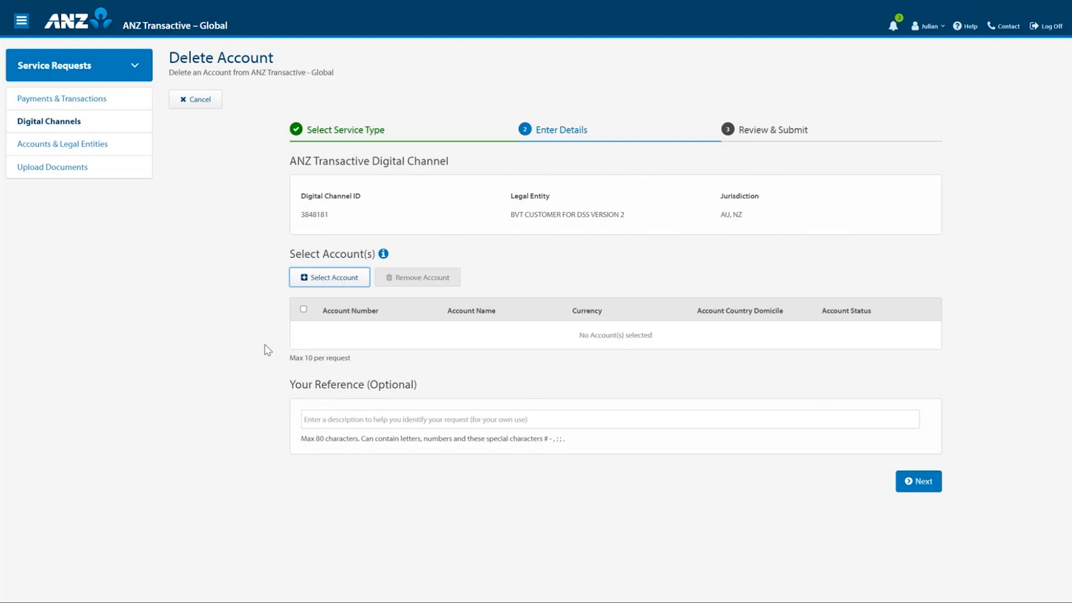
- Browse the Upload Documents request types and view the Open Account request form
click(45, 168)
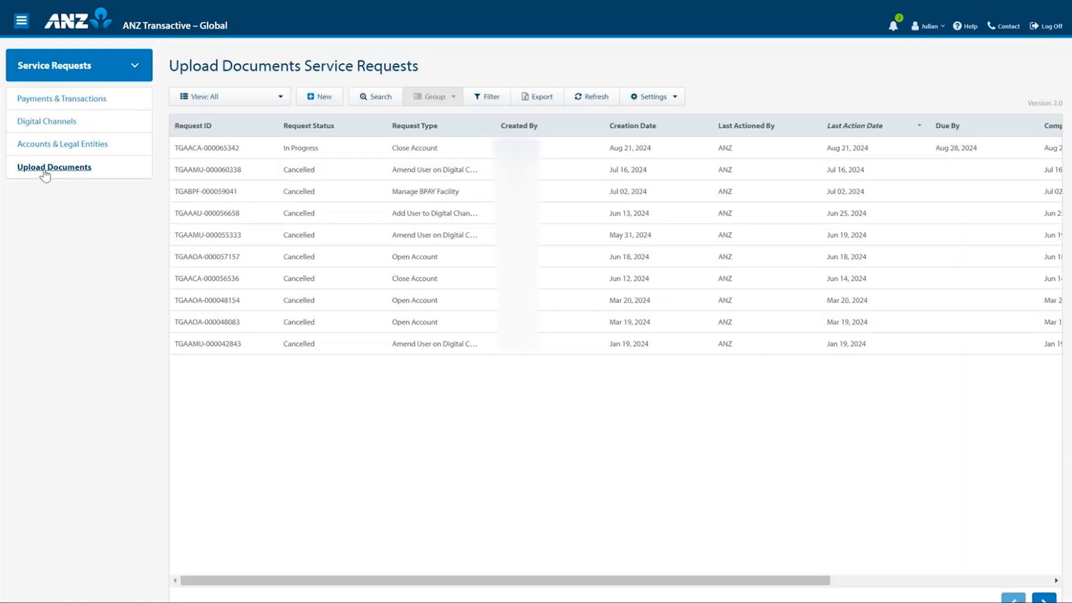
click(317, 97)
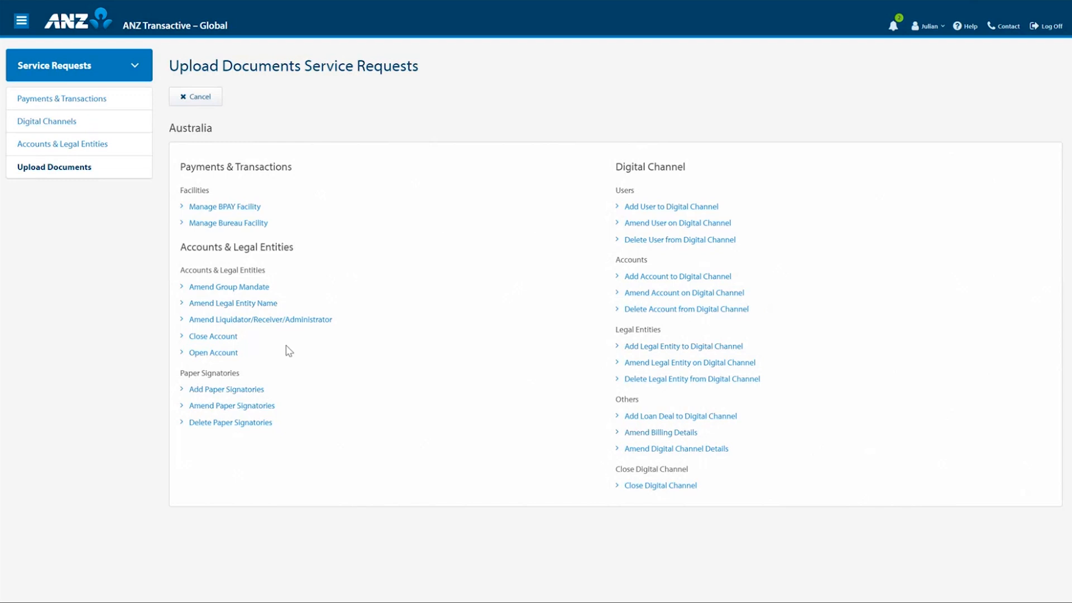
click(215, 353)
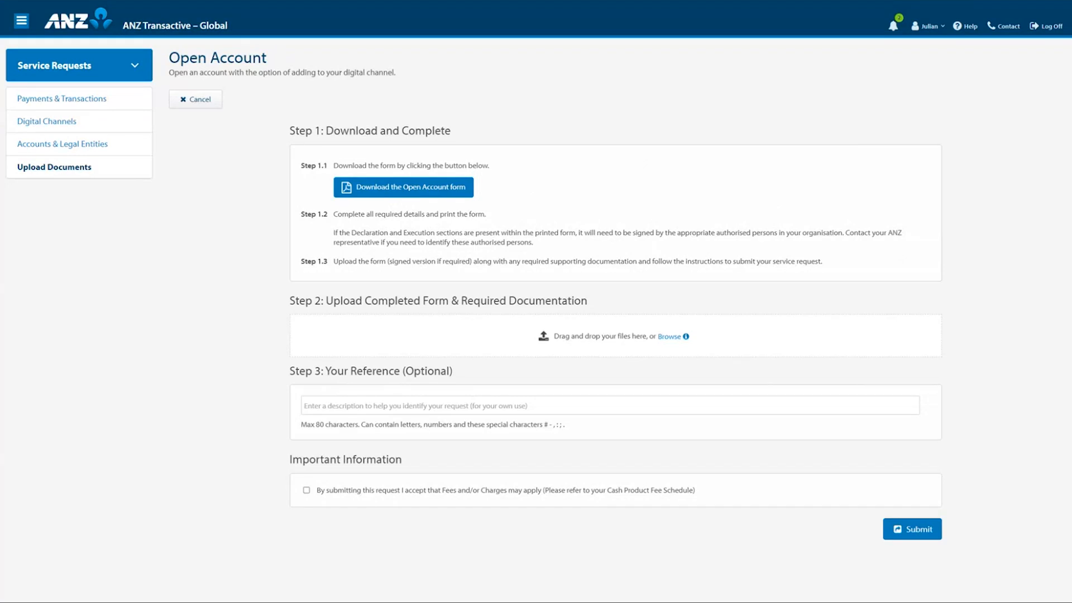
- Start a Transaction Enquiry request under Payments & Transactions and select the TRANSACTIVE TEST CACHE 2 account
click(50, 100)
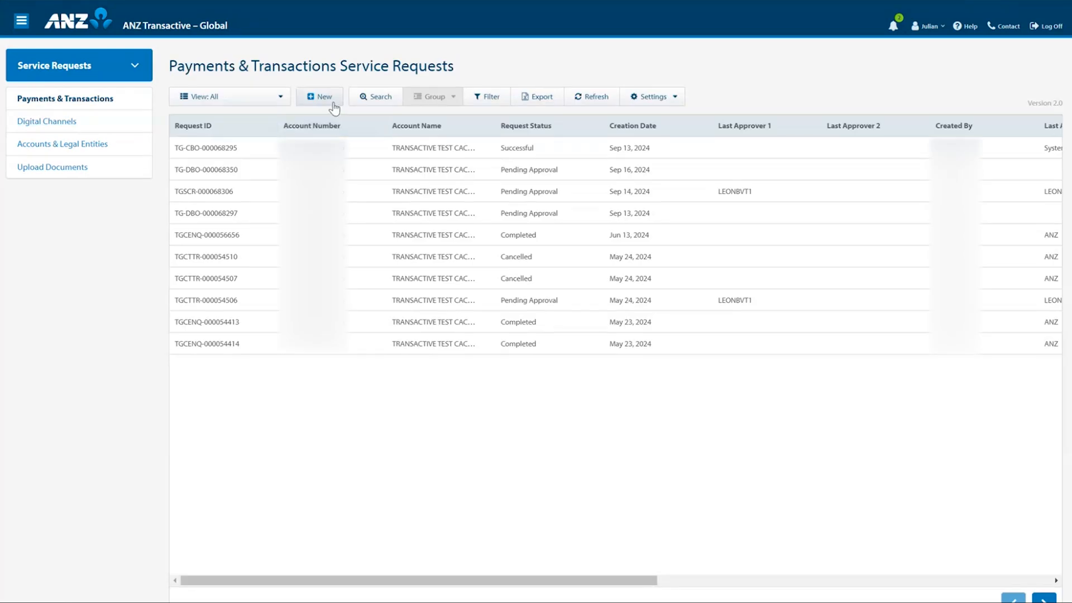
click(334, 106)
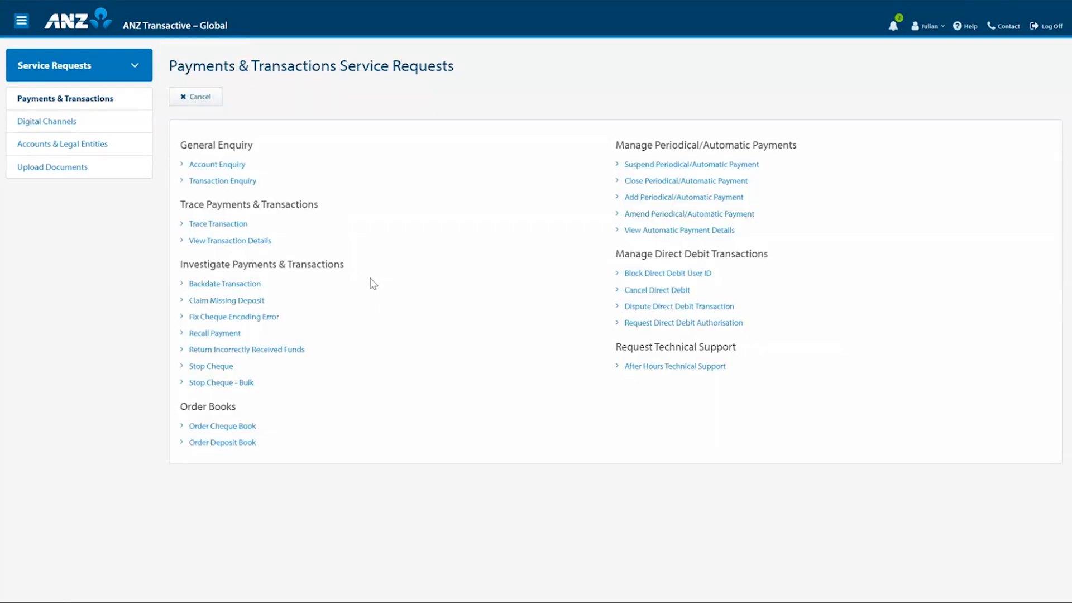
click(242, 185)
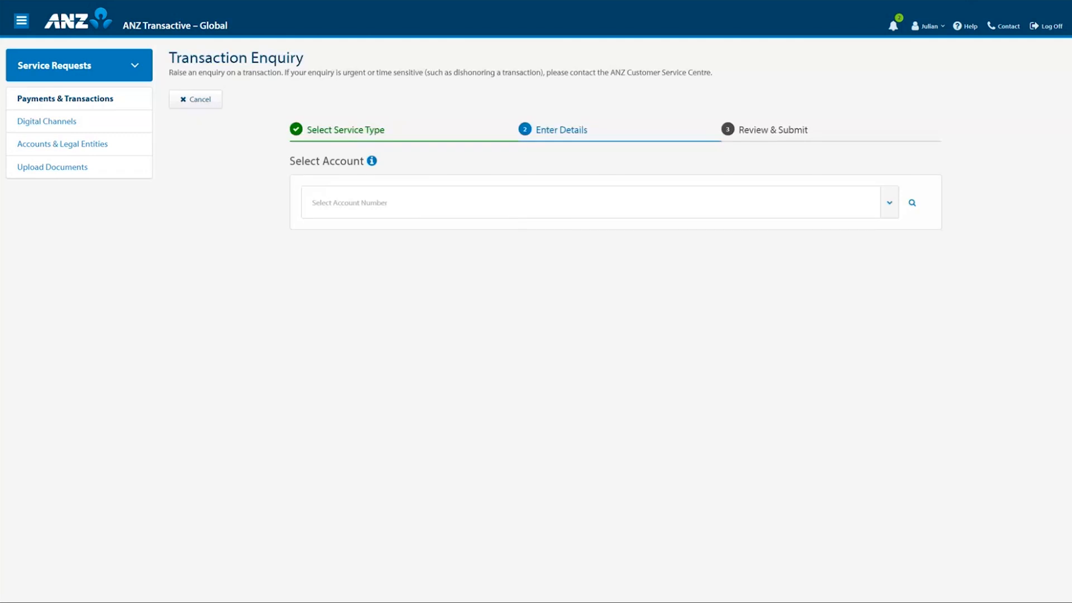
click(726, 211)
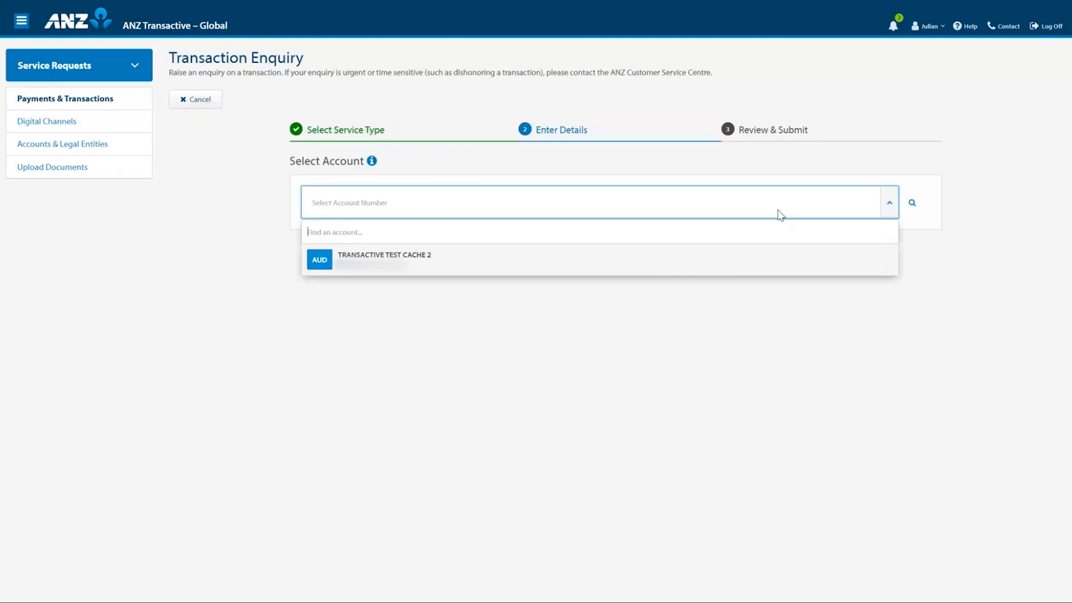
click(750, 270)
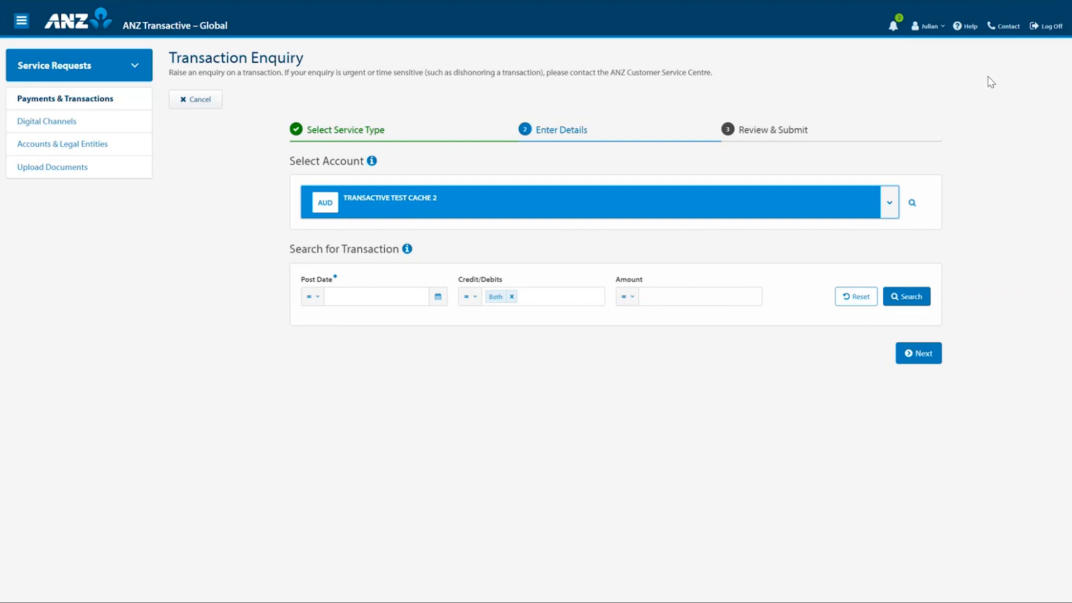
- Switch to the ANZ Digital Services Help site and view its Service Requests support category
click(969, 28)
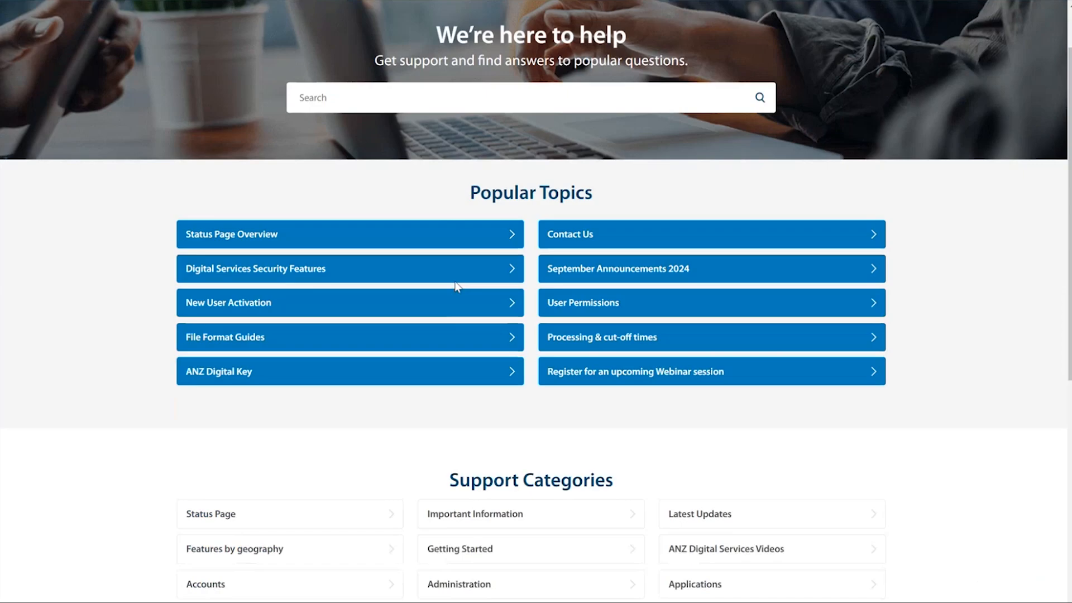
scroll(475, 290, down, 6)
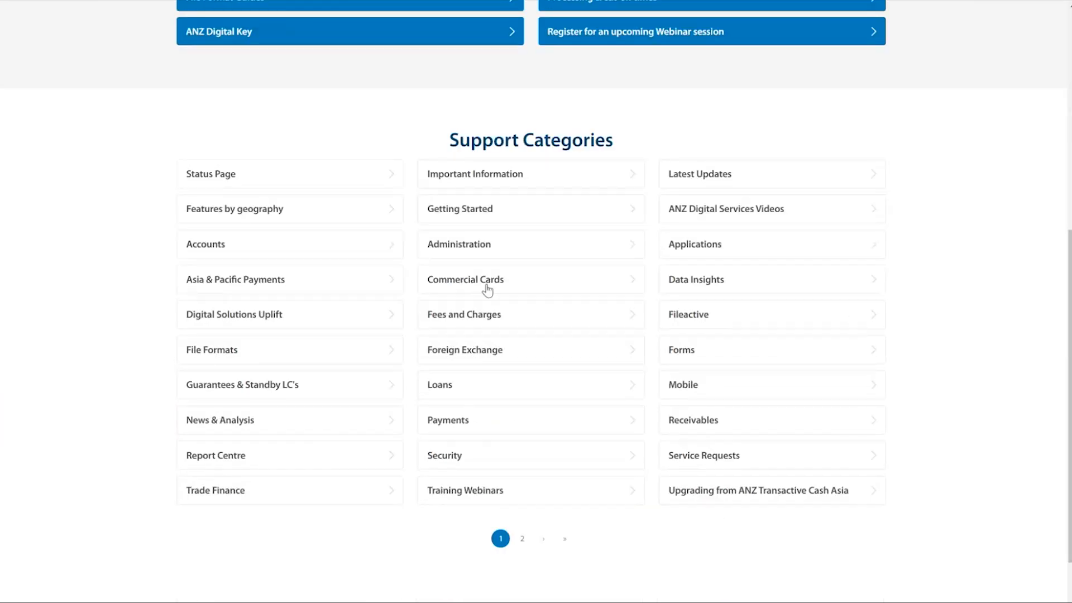
click(700, 463)
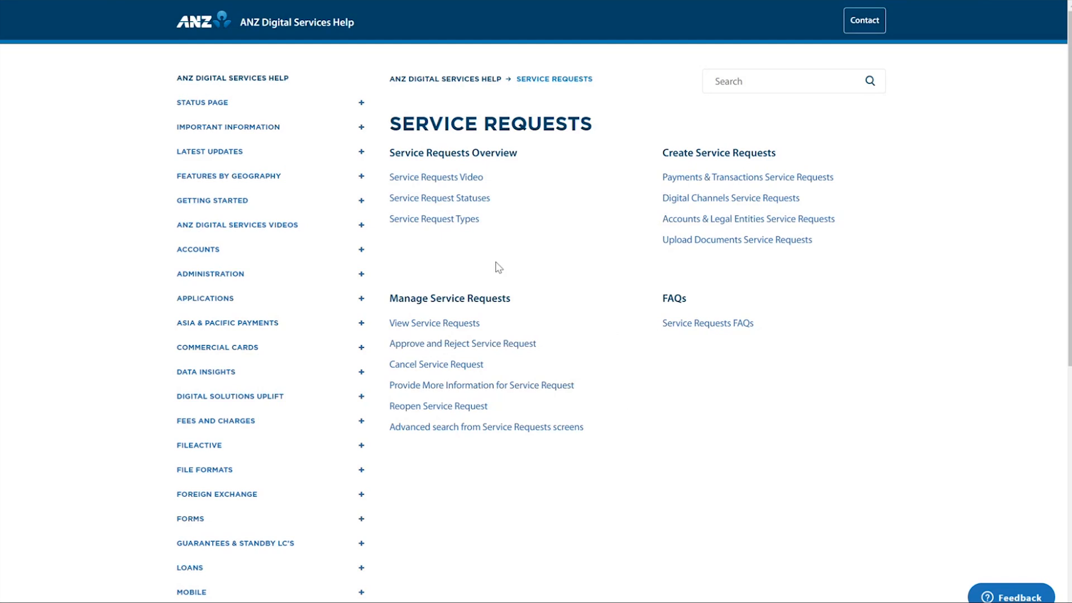
- Open the Service Request Types article and examine its Payments & Transactions and Digital Channels request tables
click(462, 226)
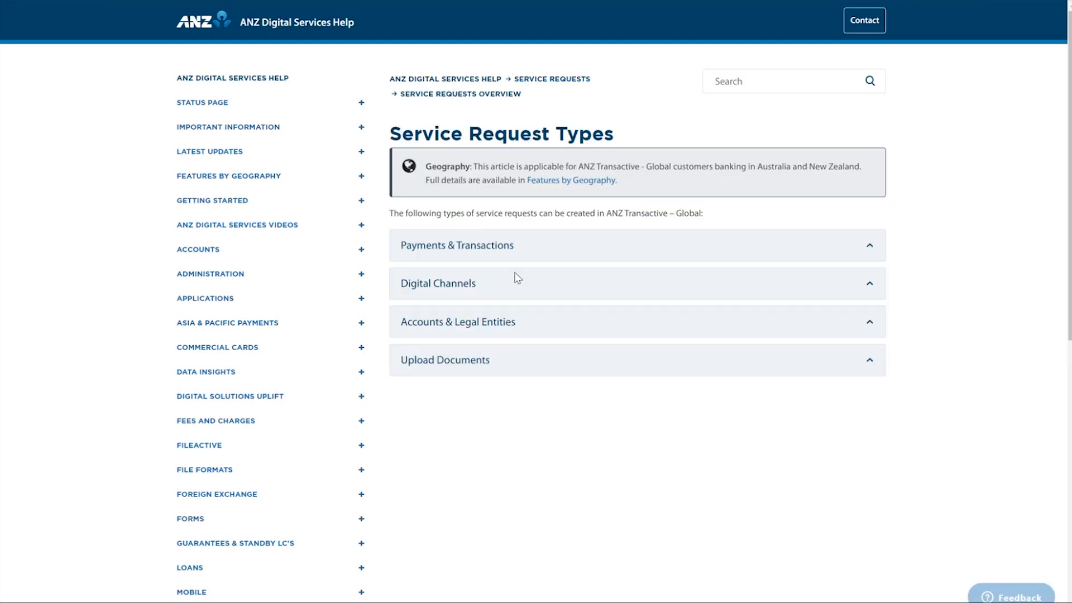
click(523, 255)
scroll(525, 259, down, 8)
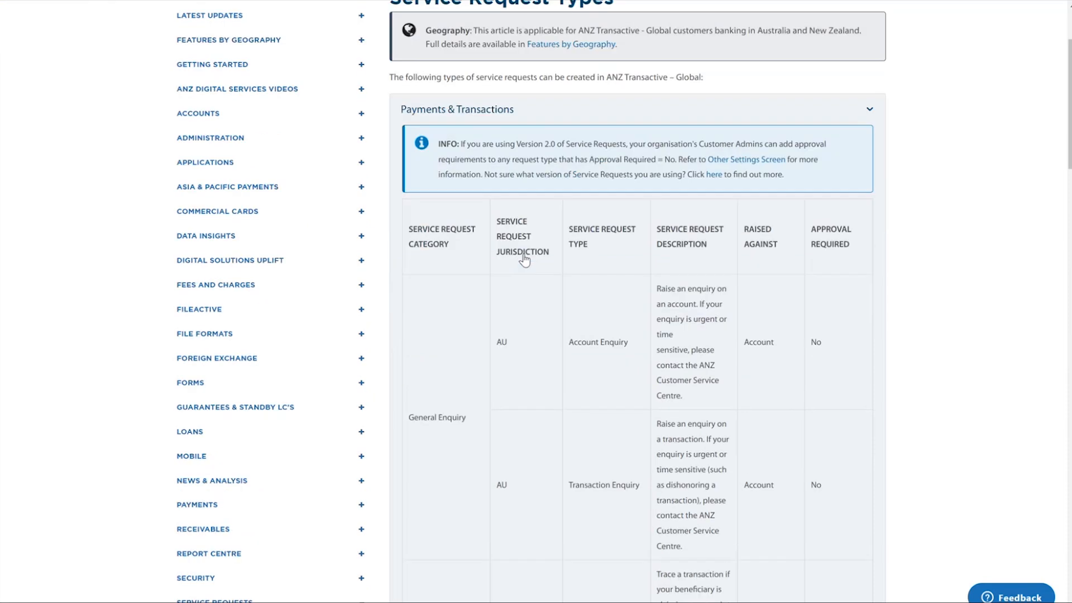
scroll(525, 259, up, 10)
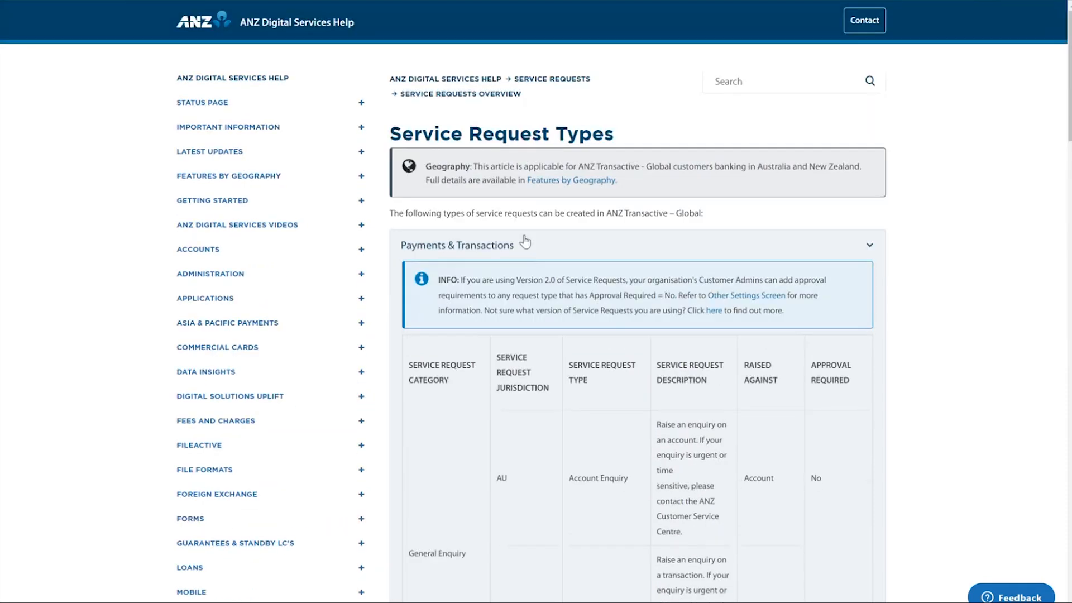
click(524, 247)
click(523, 278)
scroll(522, 285, down, 3)
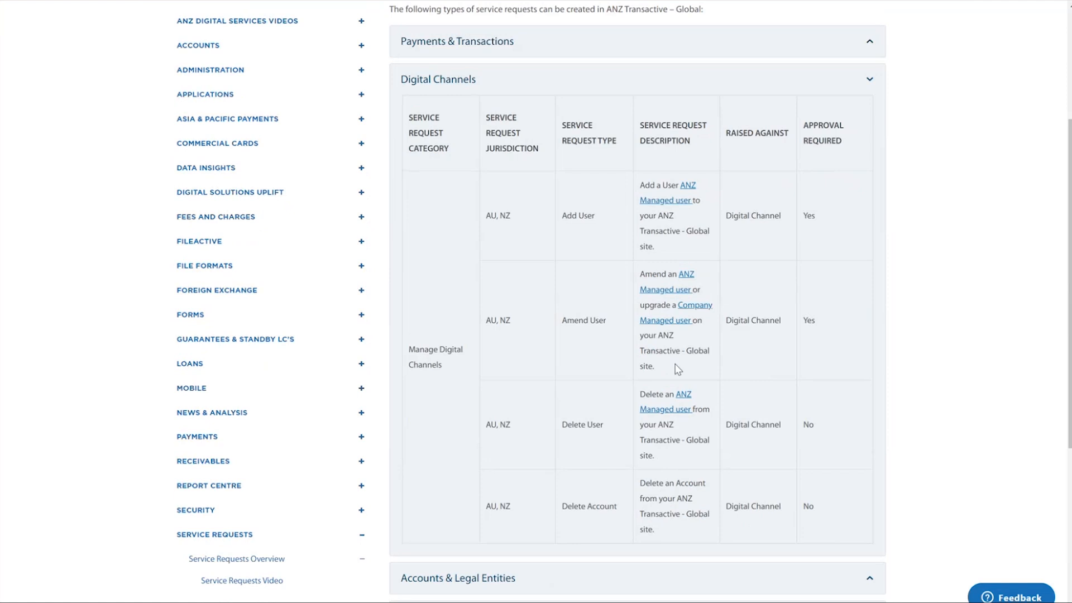
- Examine the Accounts & Legal Entities and Upload Documents request tables in the Service Request Types article
scroll(510, 423, down, 2)
click(476, 449)
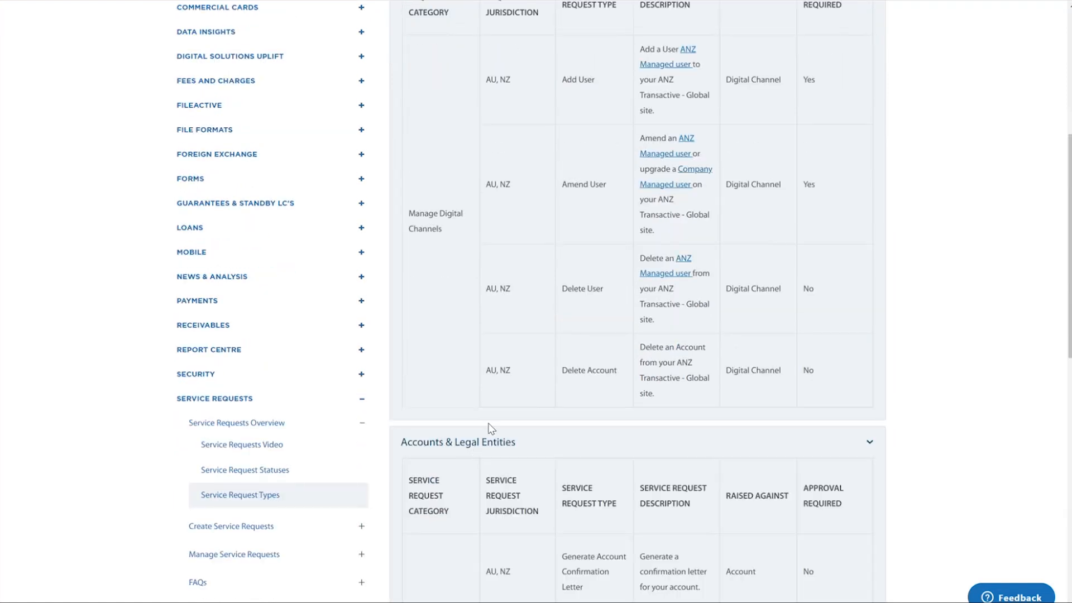
scroll(492, 426, down, 6)
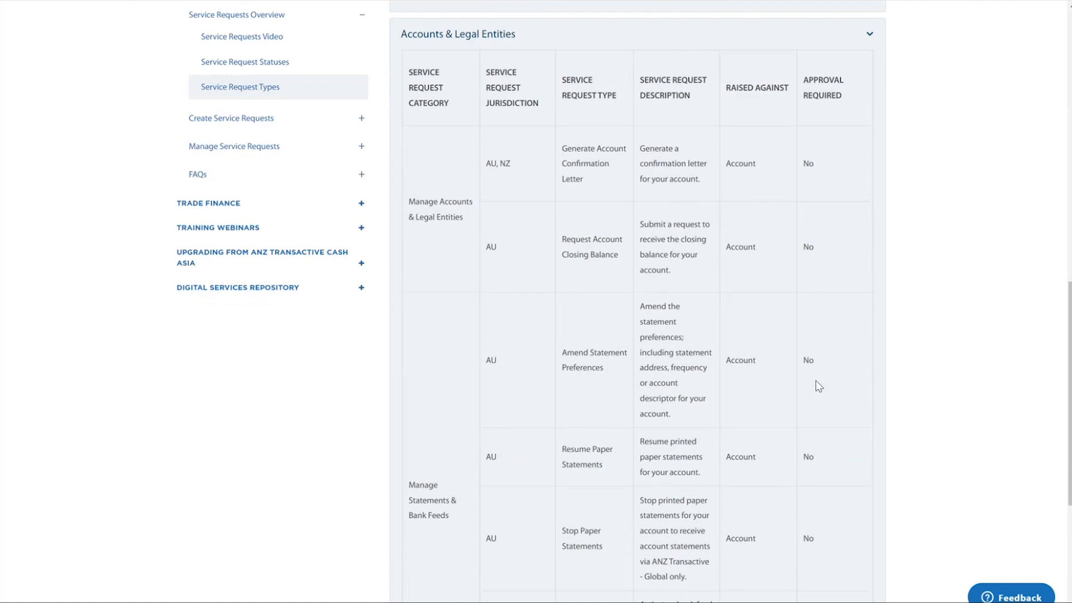
scroll(811, 438, down, 4)
click(637, 508)
scroll(698, 447, down, 3)
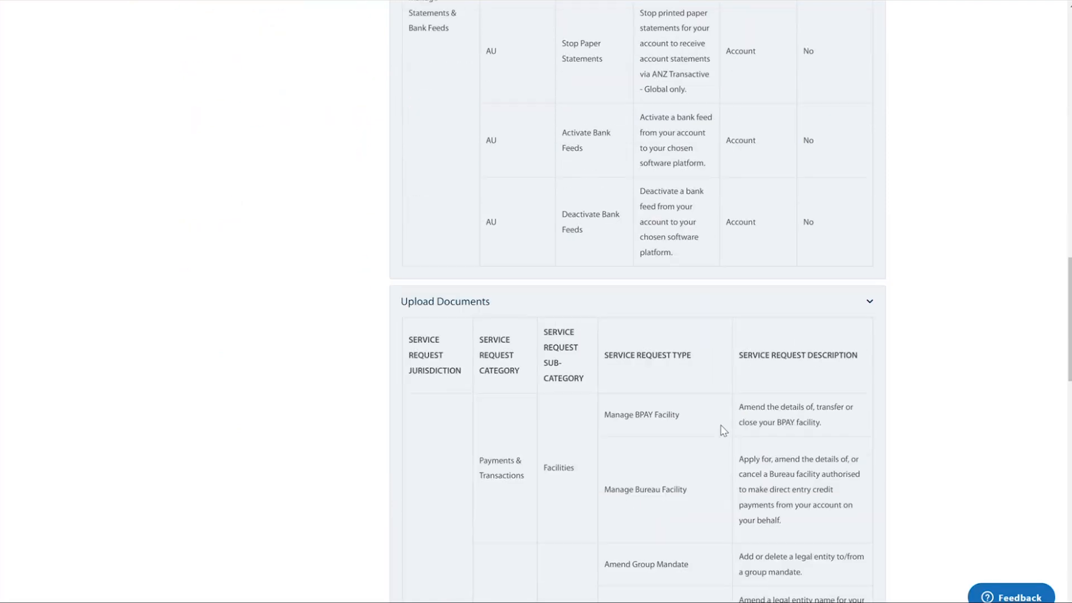
scroll(649, 485, down, 7)
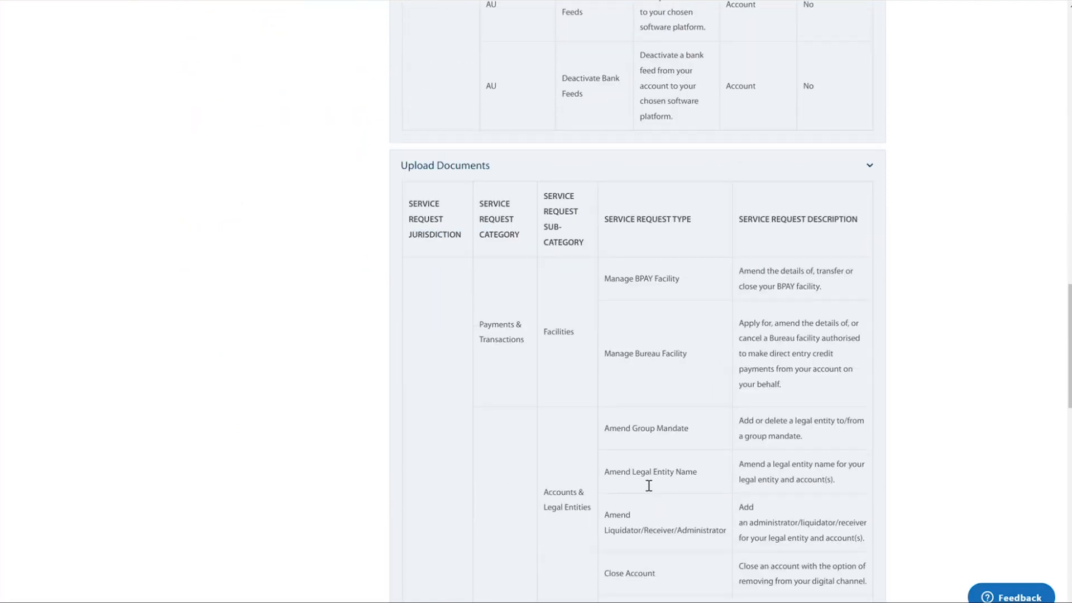
scroll(649, 486, up, 15)
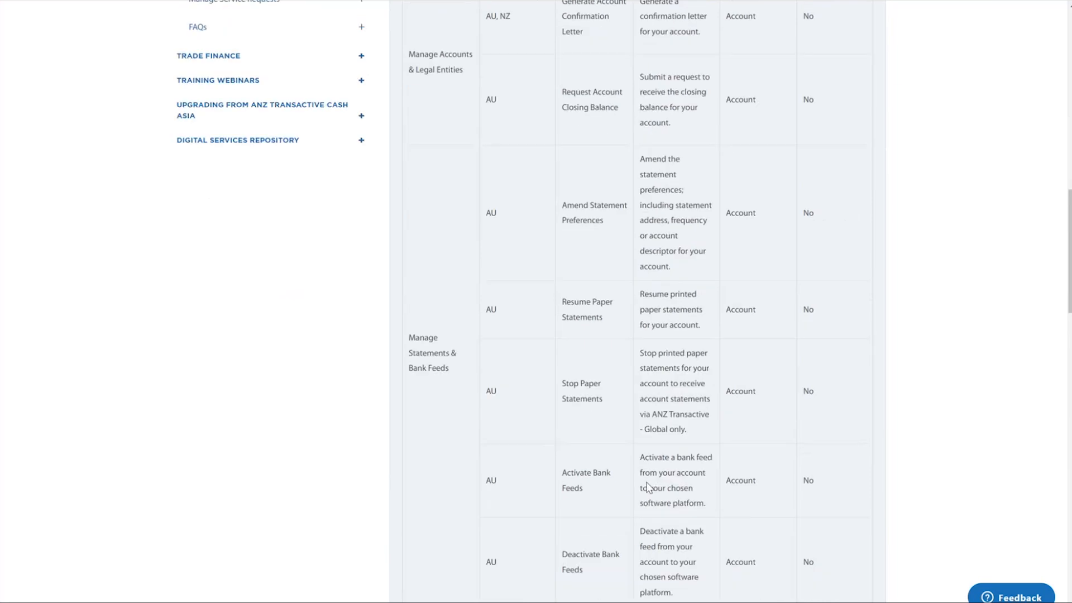
scroll(650, 488, up, 4)
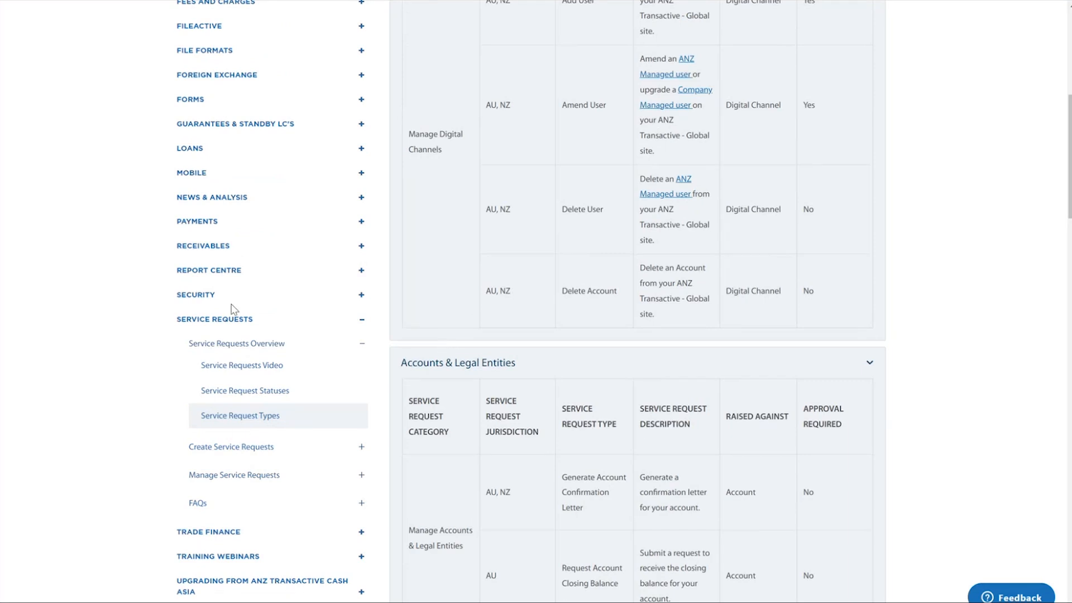
- Open the Payments & Transactions Service Requests article within the Create Service Requests help topics
click(220, 323)
click(212, 341)
click(212, 319)
click(226, 447)
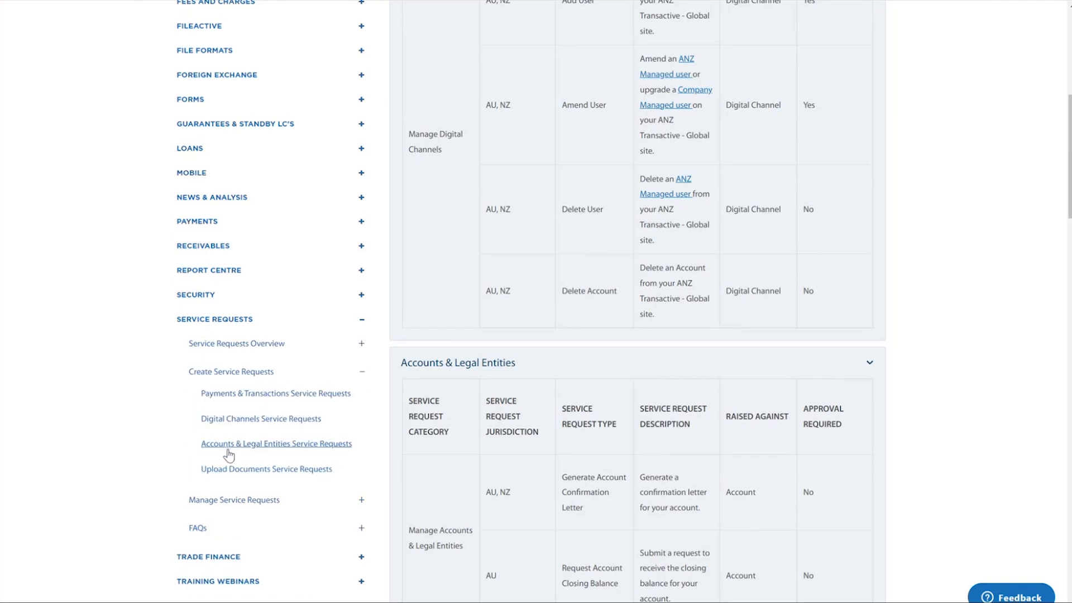
click(229, 374)
click(229, 375)
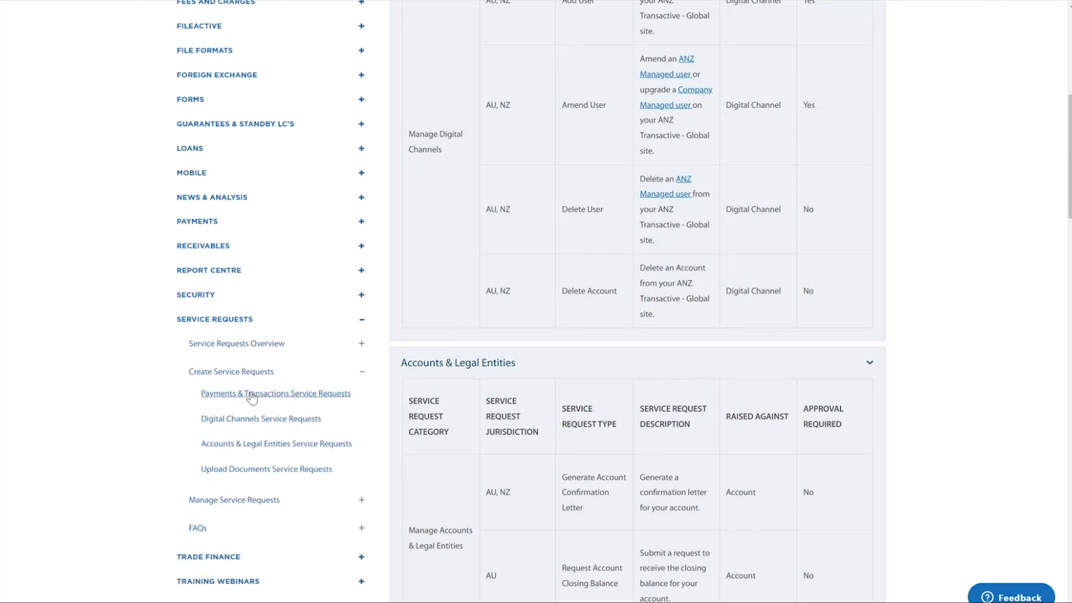
click(252, 395)
- View the Account Enquiry (Australia) instructions in the article's General Enquiry section
scroll(534, 300, down, 5)
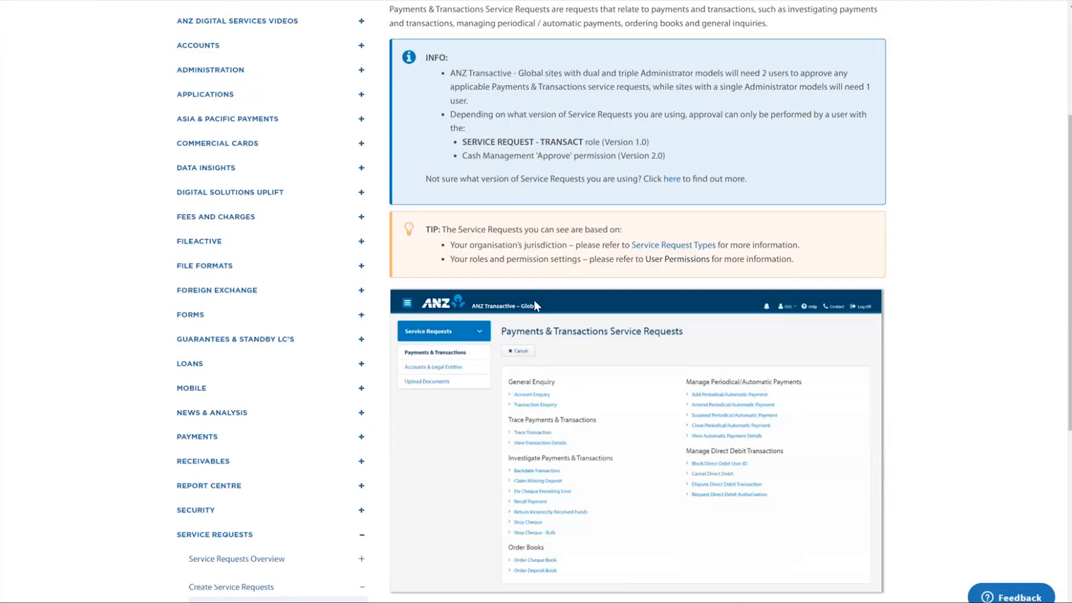
scroll(545, 313, down, 2)
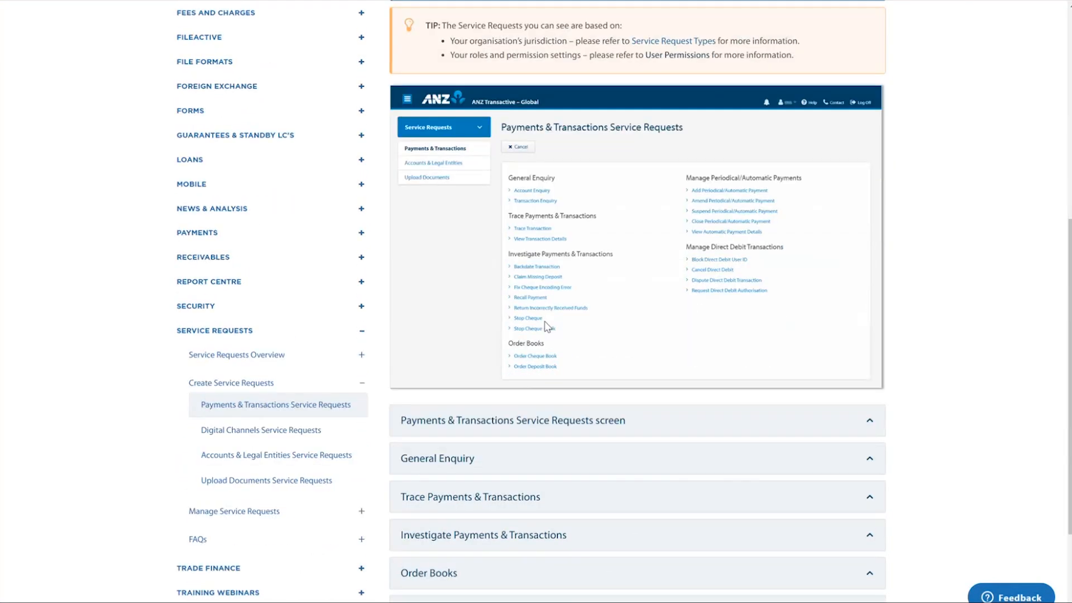
click(557, 458)
scroll(556, 447, down, 1)
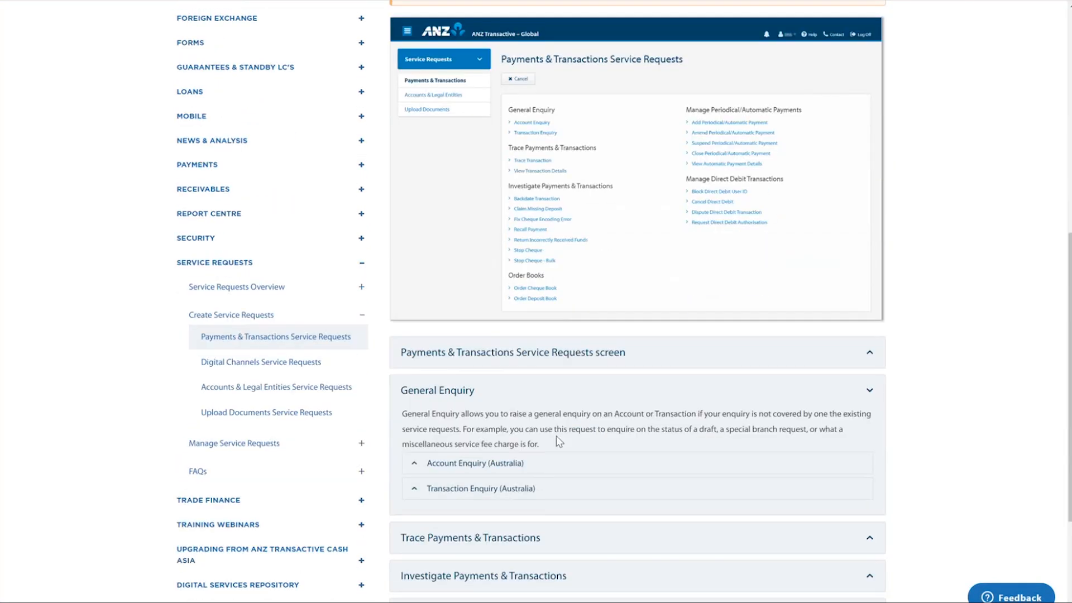
click(493, 464)
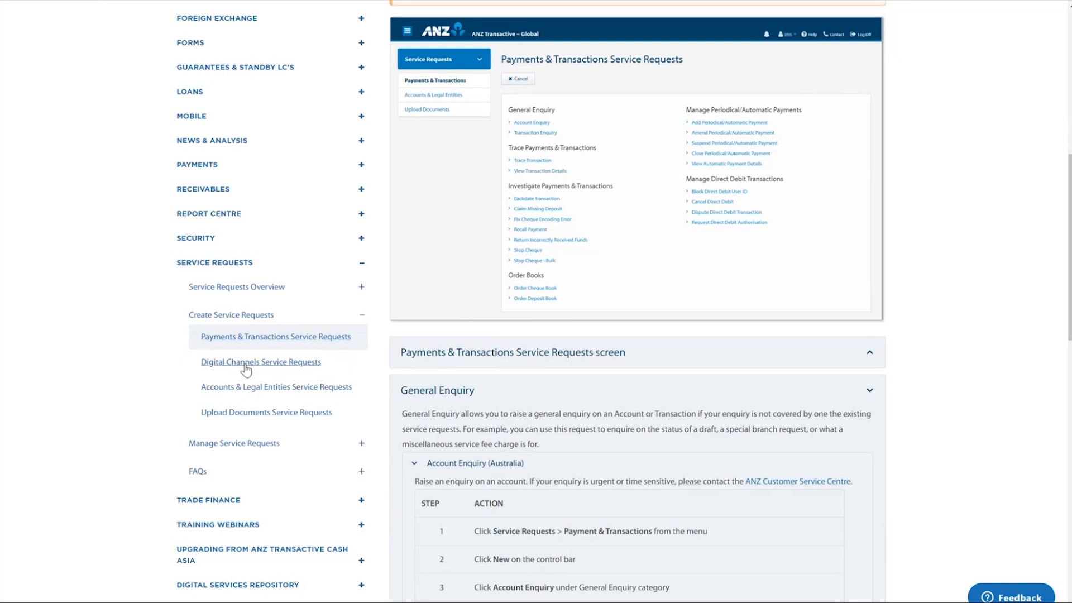
- Open the User Permissions article from the User Management topics under Administration
scroll(240, 290, up, 8)
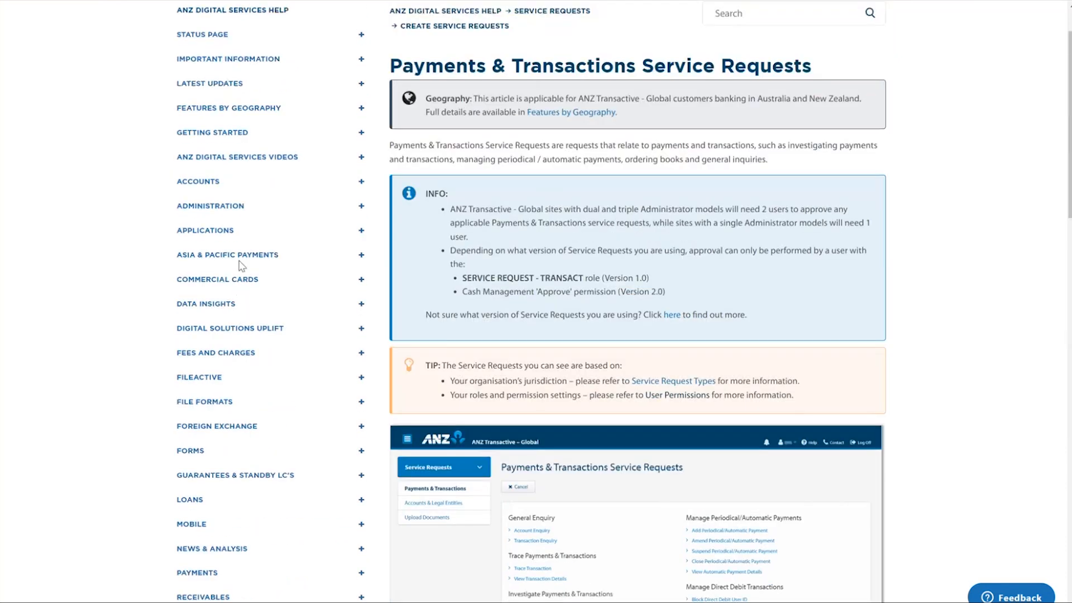
click(231, 212)
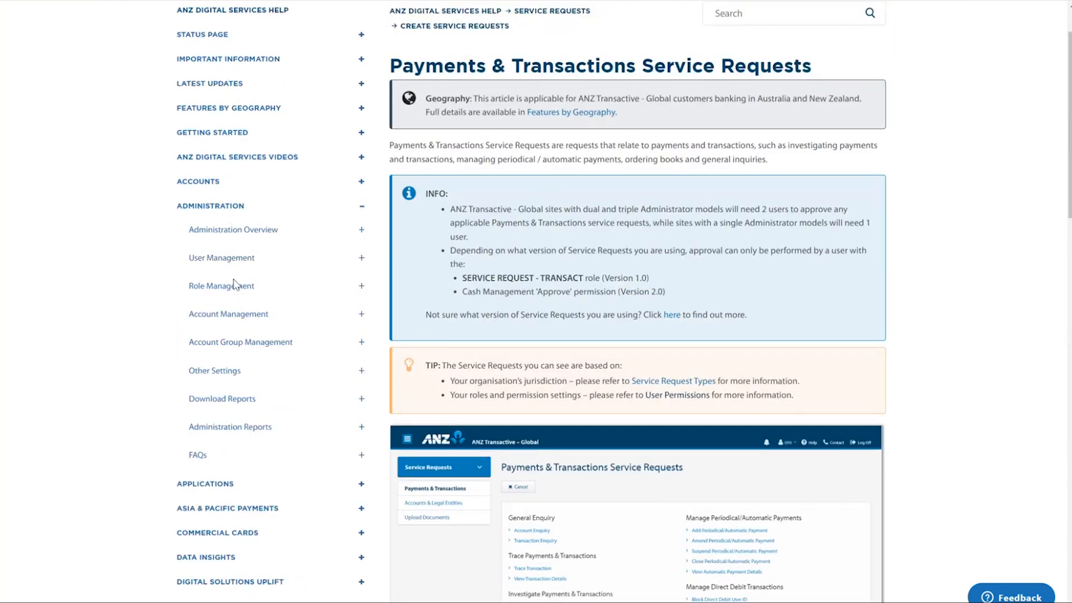
click(241, 263)
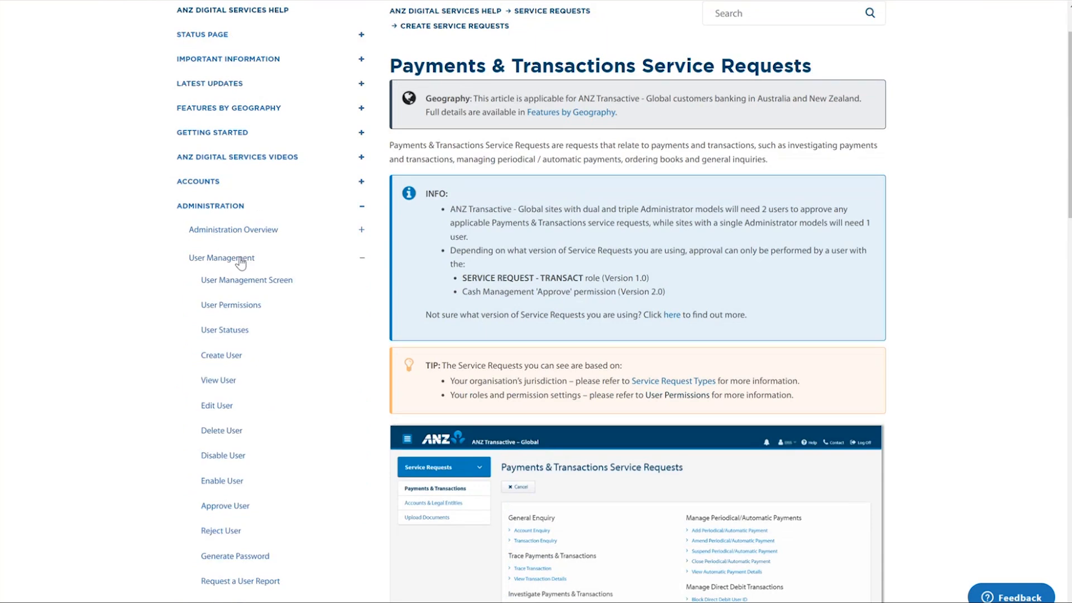
click(227, 306)
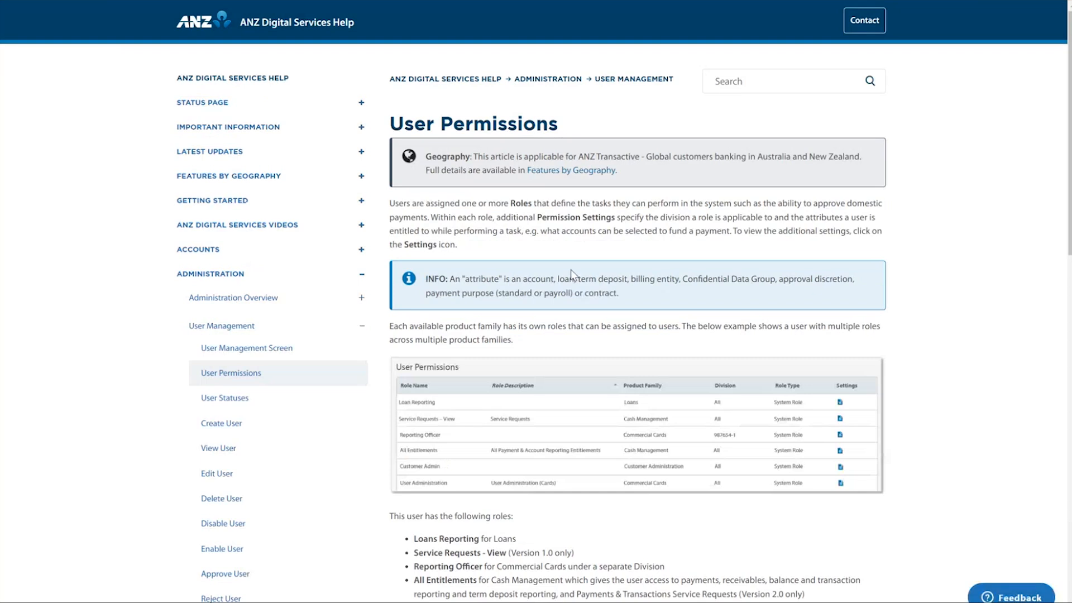
- Expand Version 1.0 in the Service Requests Roles & Permission Settings section of the User Permissions article
scroll(574, 277, down, 6)
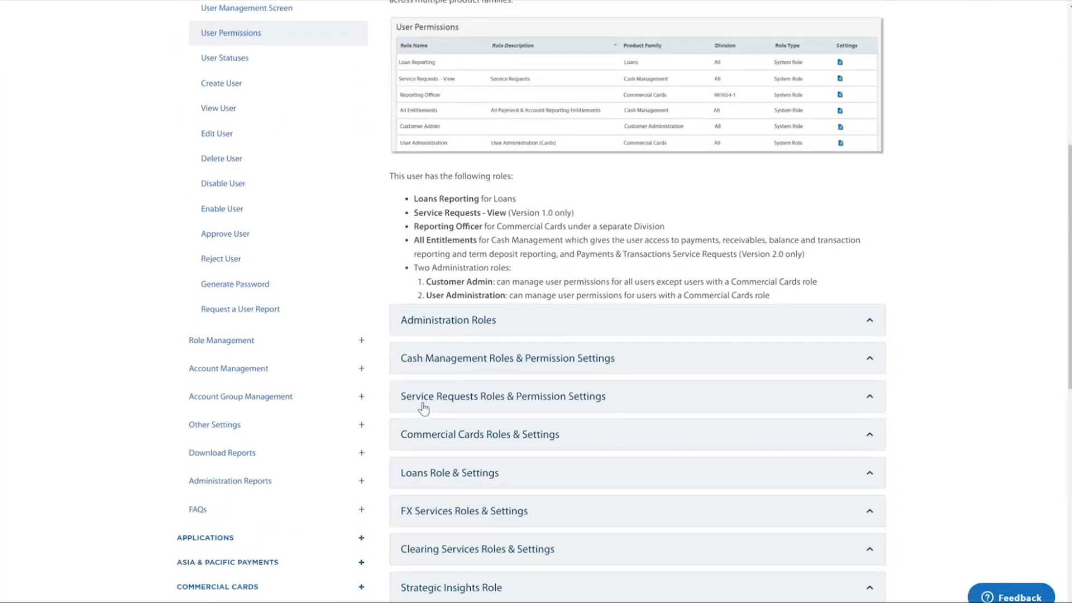
click(464, 411)
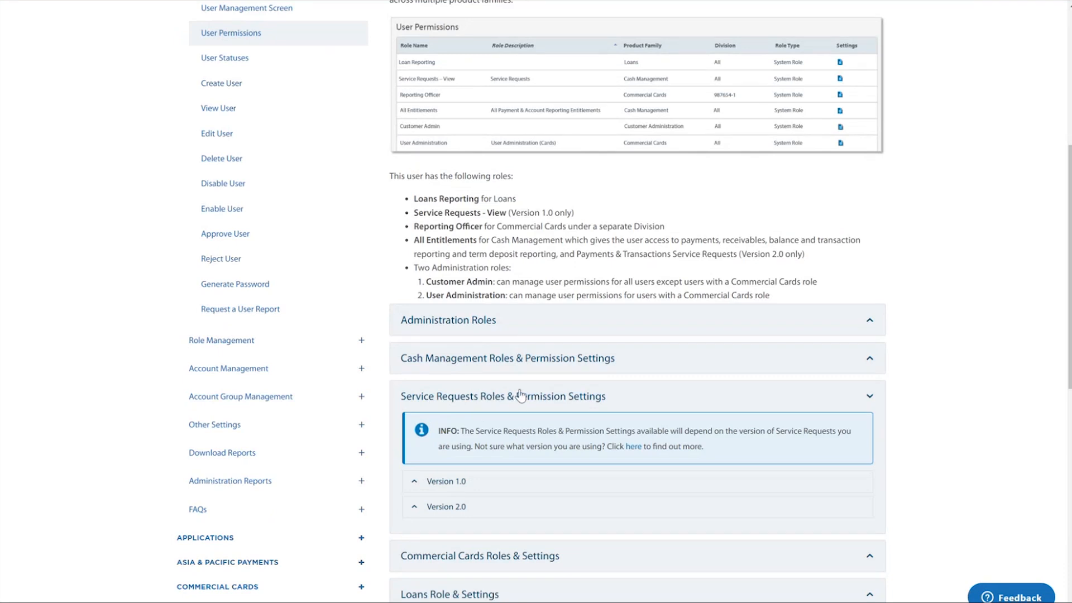
click(451, 483)
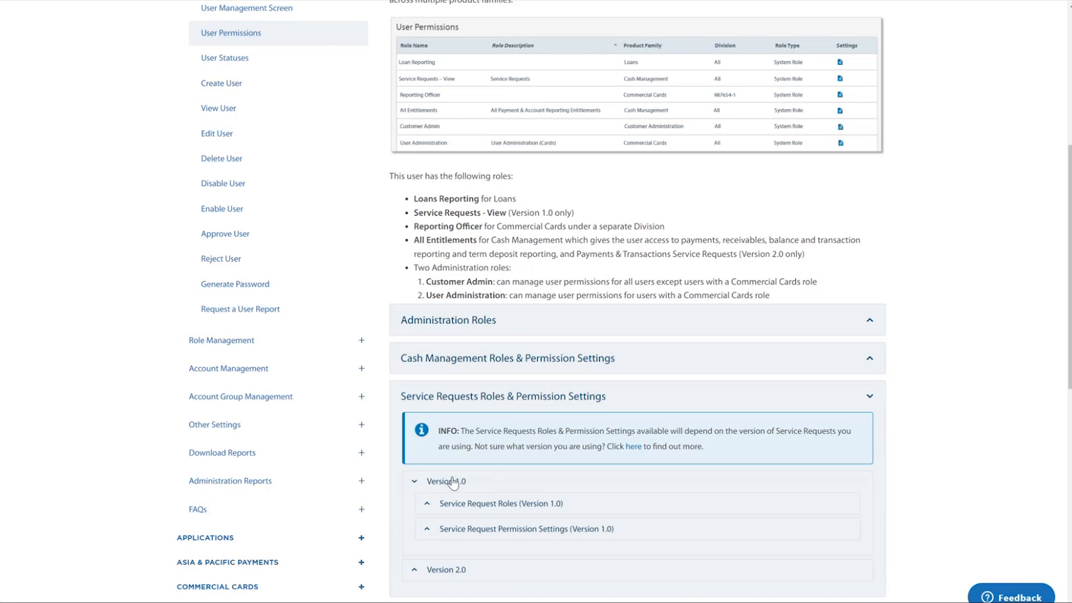
- Collapse Version 1.0 and examine the Service Request Roles (Version 2.0) table
scroll(452, 484, down, 5)
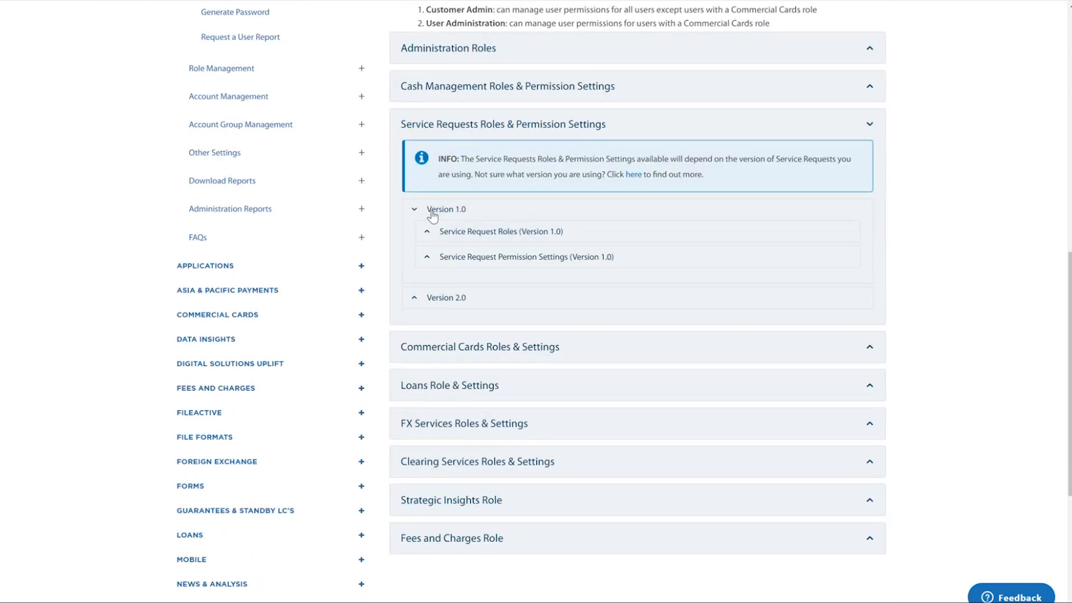
click(414, 209)
click(414, 235)
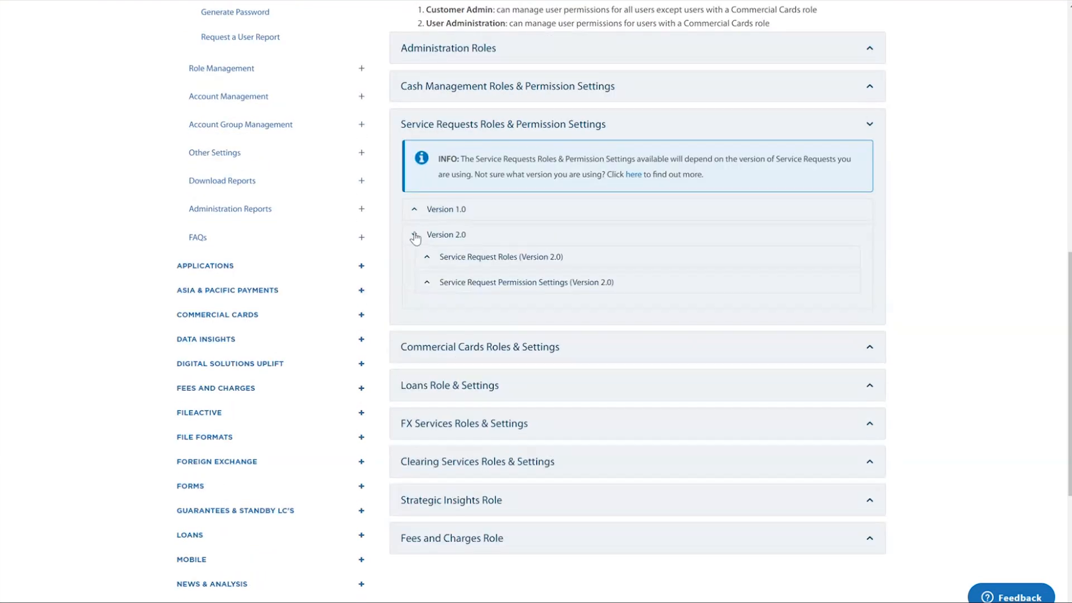
click(455, 260)
scroll(550, 391, down, 4)
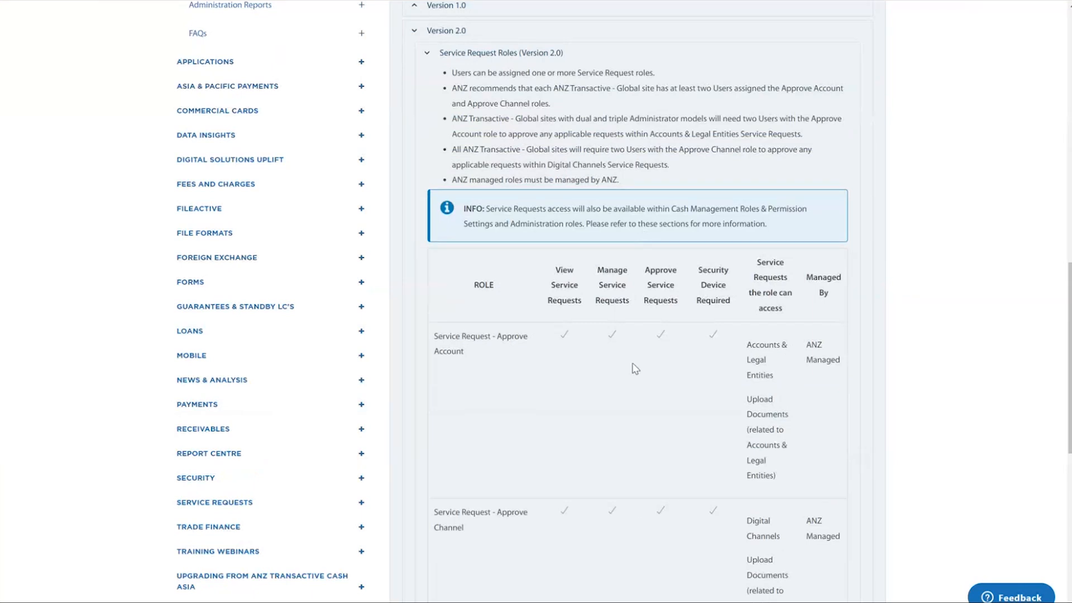
scroll(635, 369, up, 1)
scroll(635, 369, down, 1)
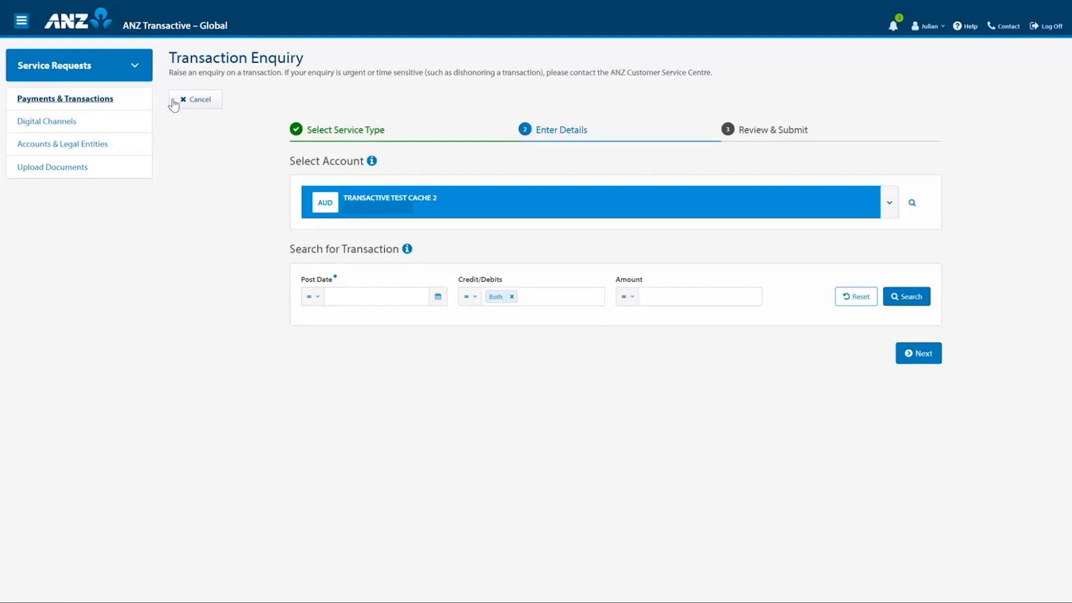
- Switch back to ANZ Transactive – Global, cancel the Transaction Enquiry request and return to the Payments & Transactions request list
click(187, 100)
click(643, 360)
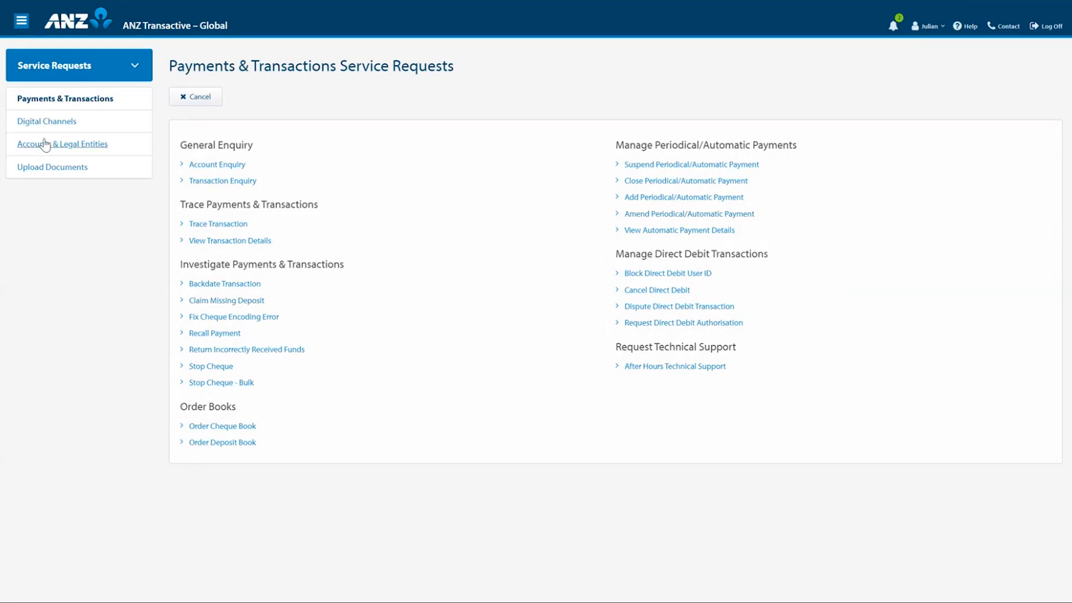
click(187, 97)
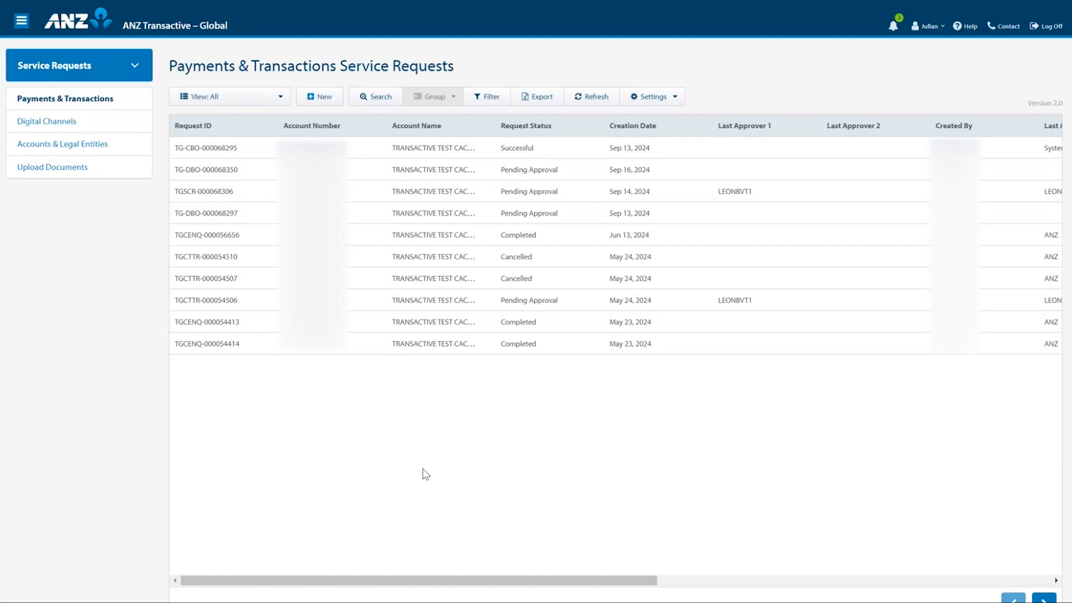
- Start a new Block Direct Debit User ID request under Payments & Transactions, view its details form and cancel the request
click(331, 100)
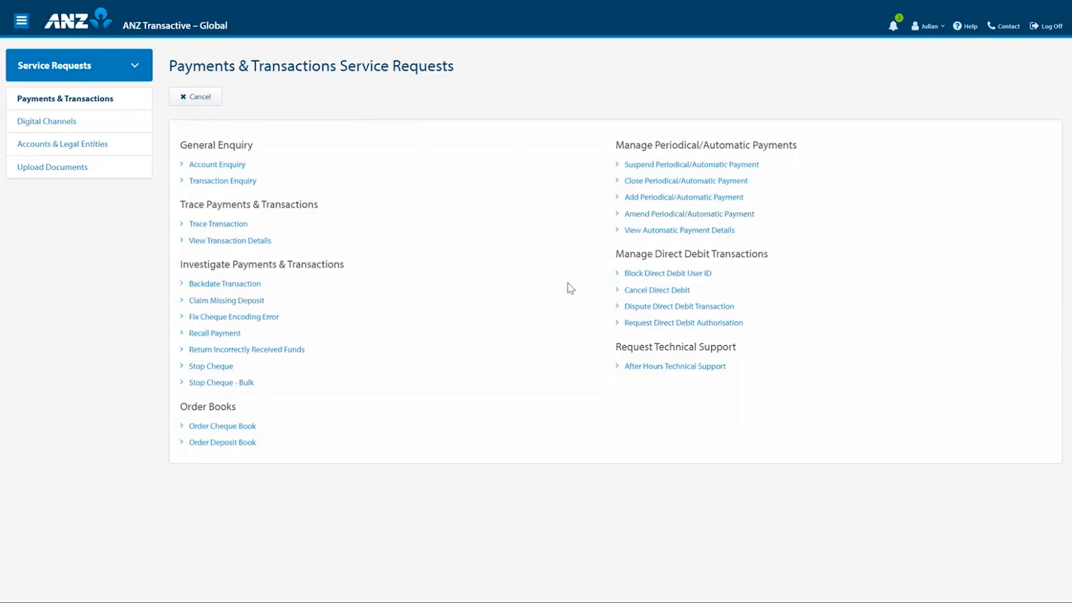
drag(616, 254, 770, 263)
click(788, 287)
click(698, 274)
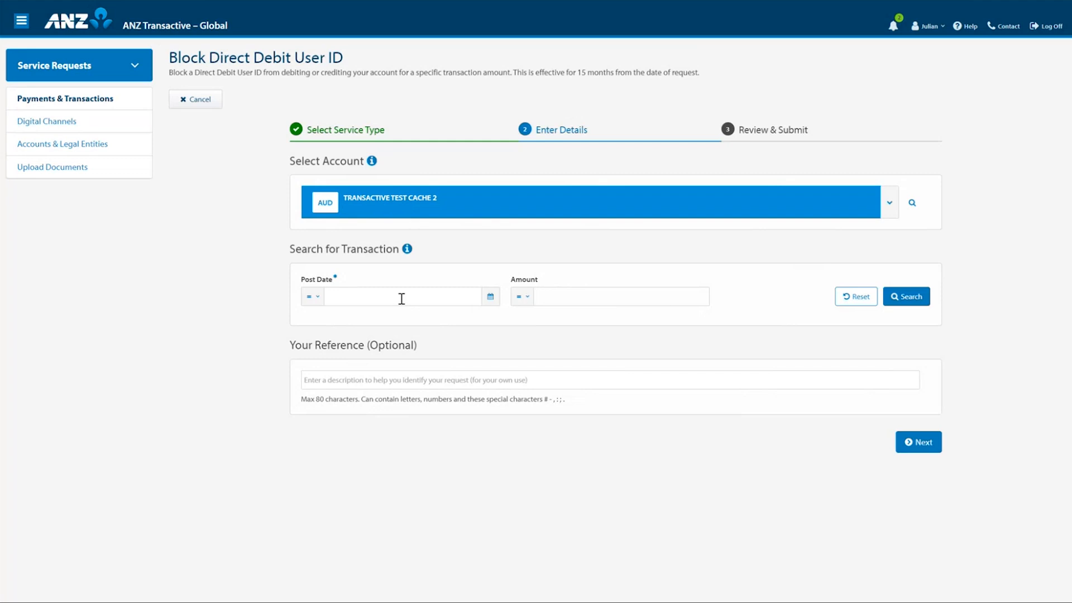
click(202, 101)
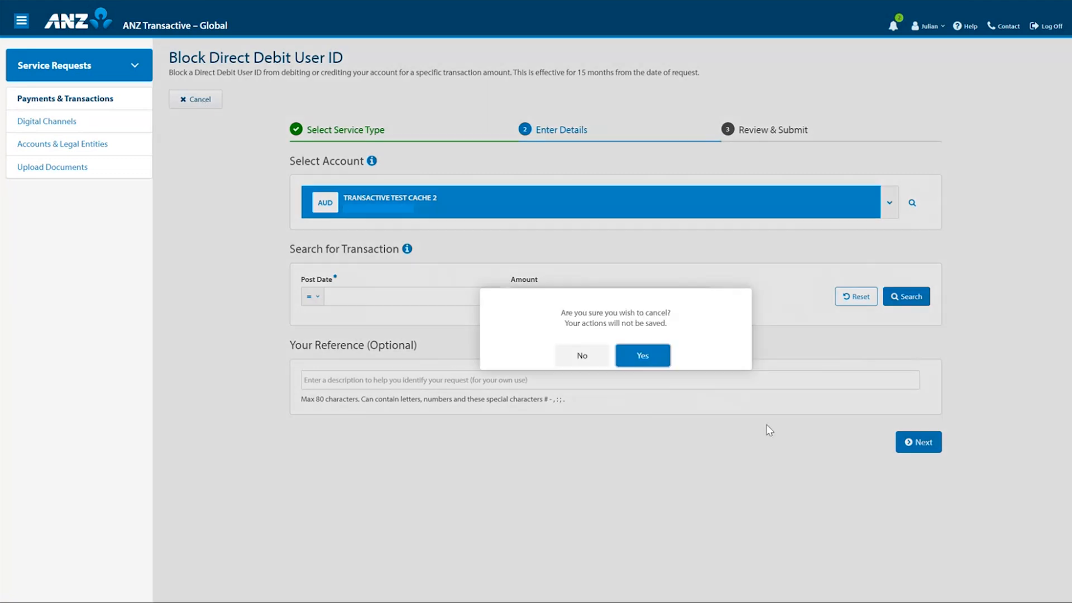
click(660, 351)
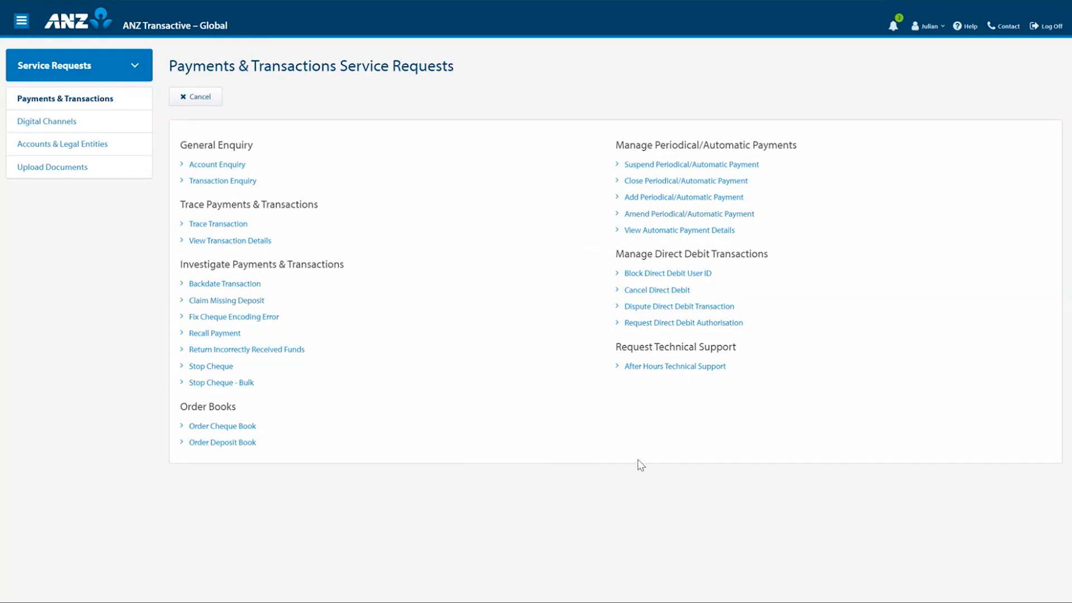
- Start a Transaction Enquiry request and choose TRANSACTIVE TEST CACHE 2 as its account
click(215, 188)
click(359, 201)
click(364, 255)
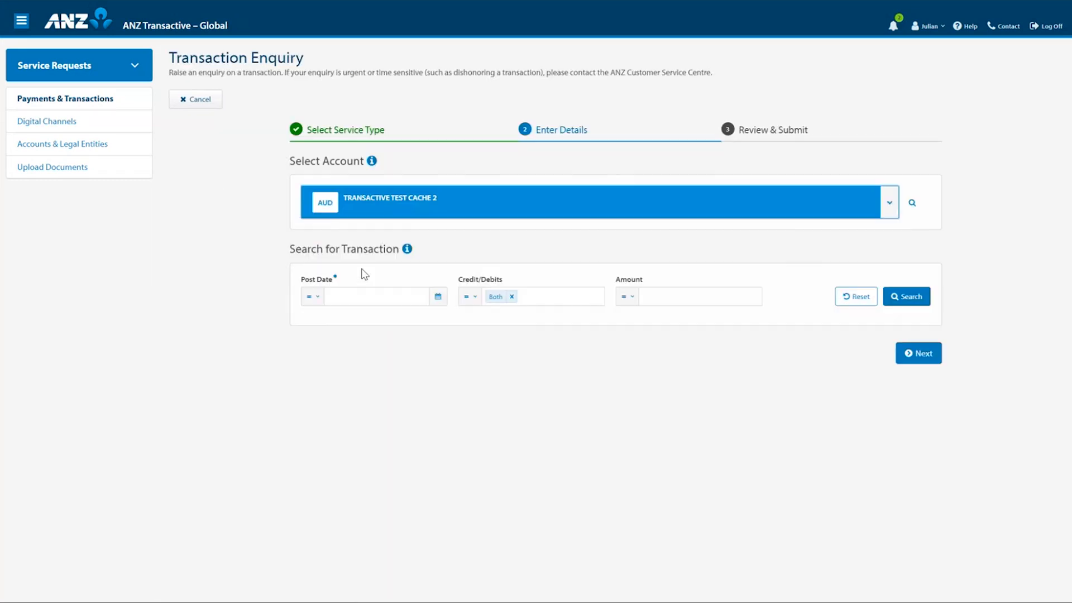
- Start an Amend User request under Digital Channels and select the test user with surname BVT 24.1
click(62, 123)
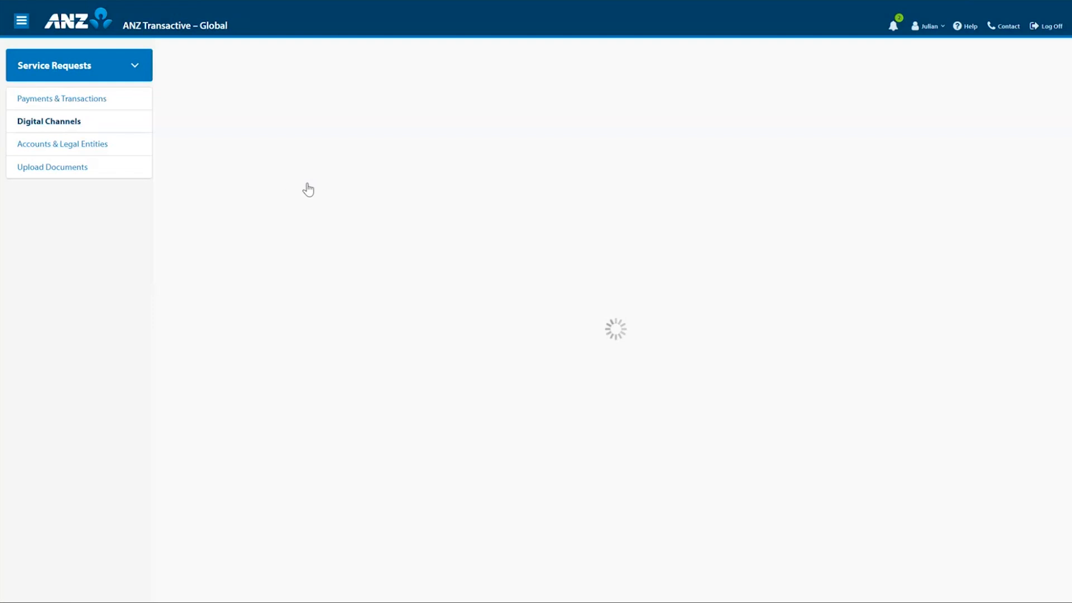
click(315, 103)
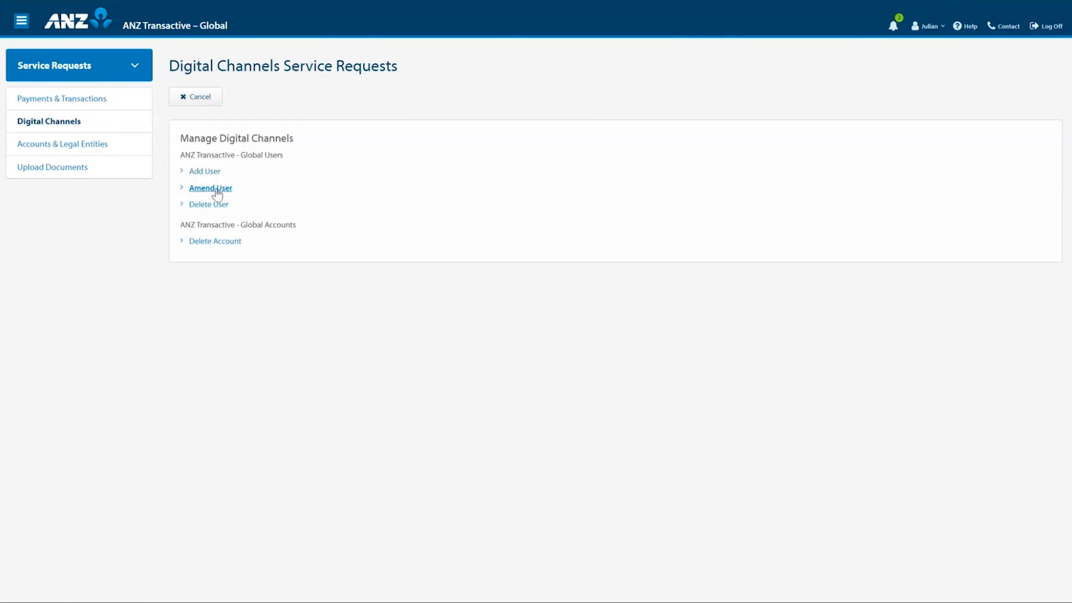
click(216, 189)
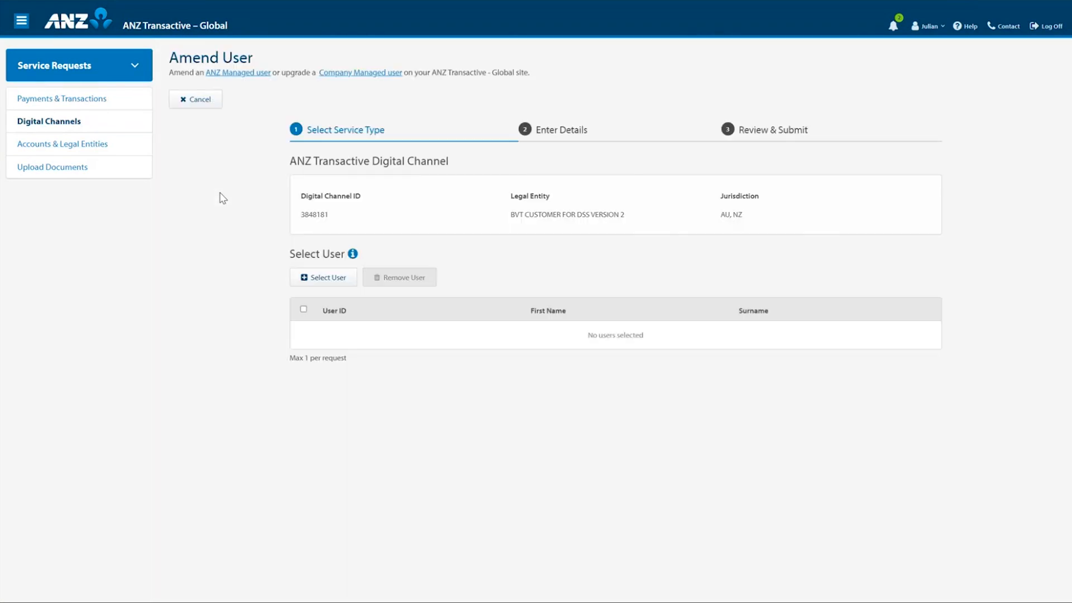
click(323, 275)
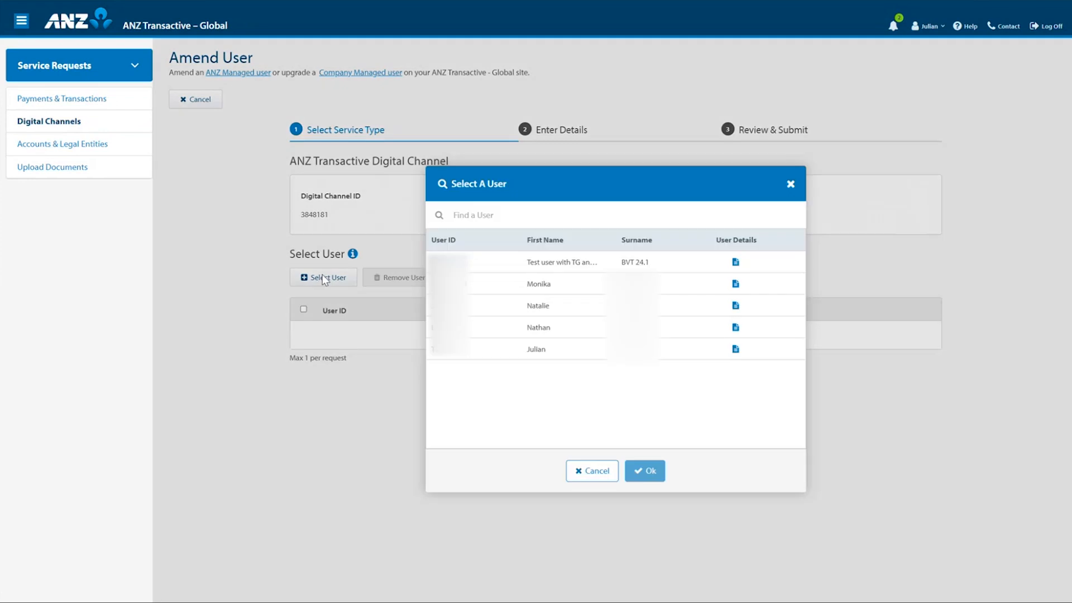
click(479, 263)
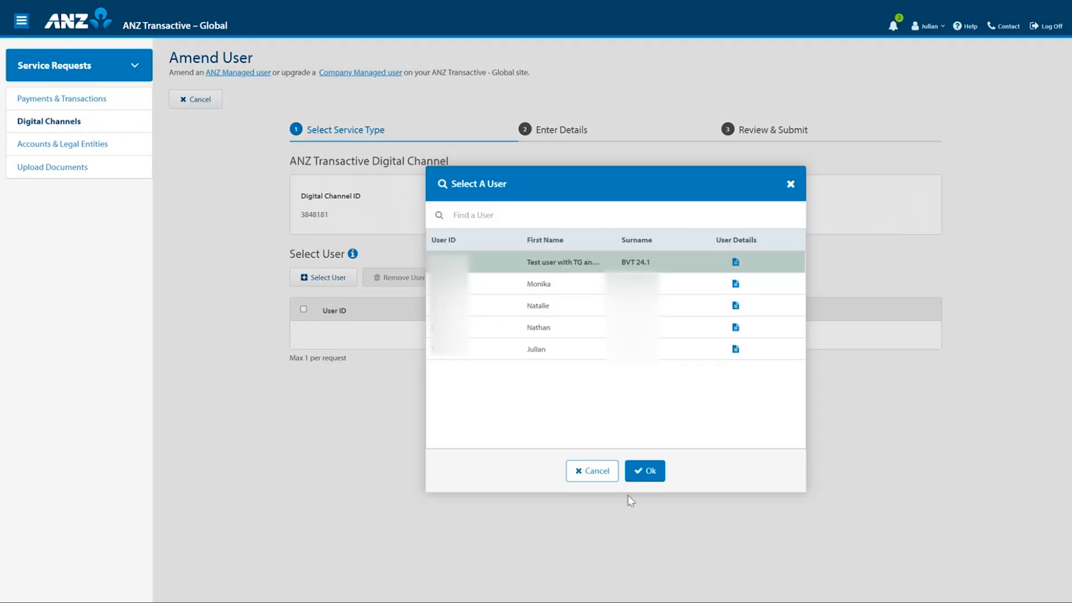
click(648, 472)
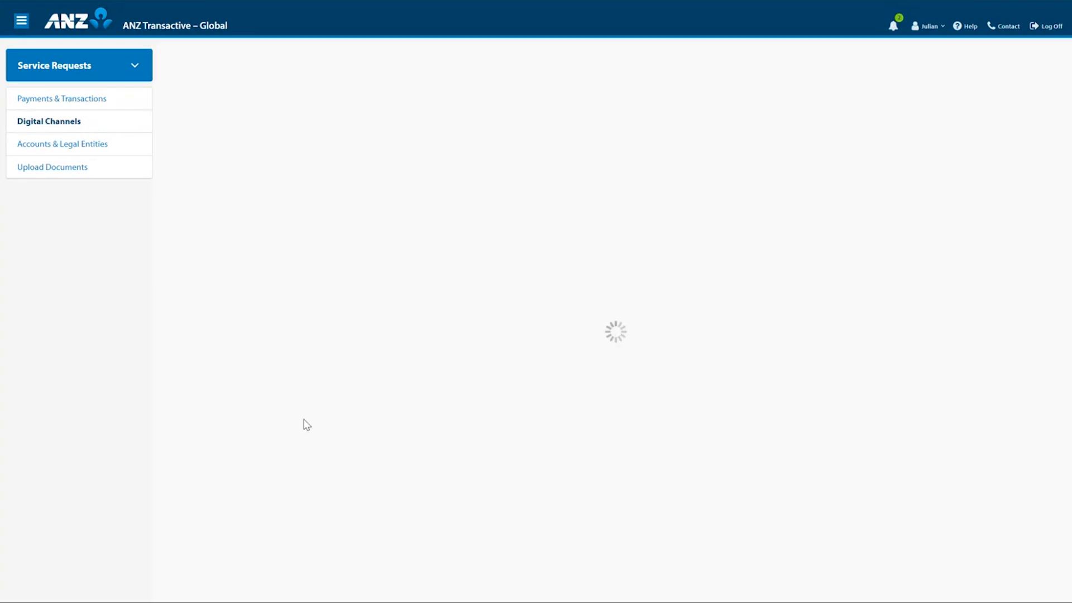
- Enter "Test Amend User Request for new starter" followed by the starter's full name as the request's optional reference
scroll(300, 409, down, 8)
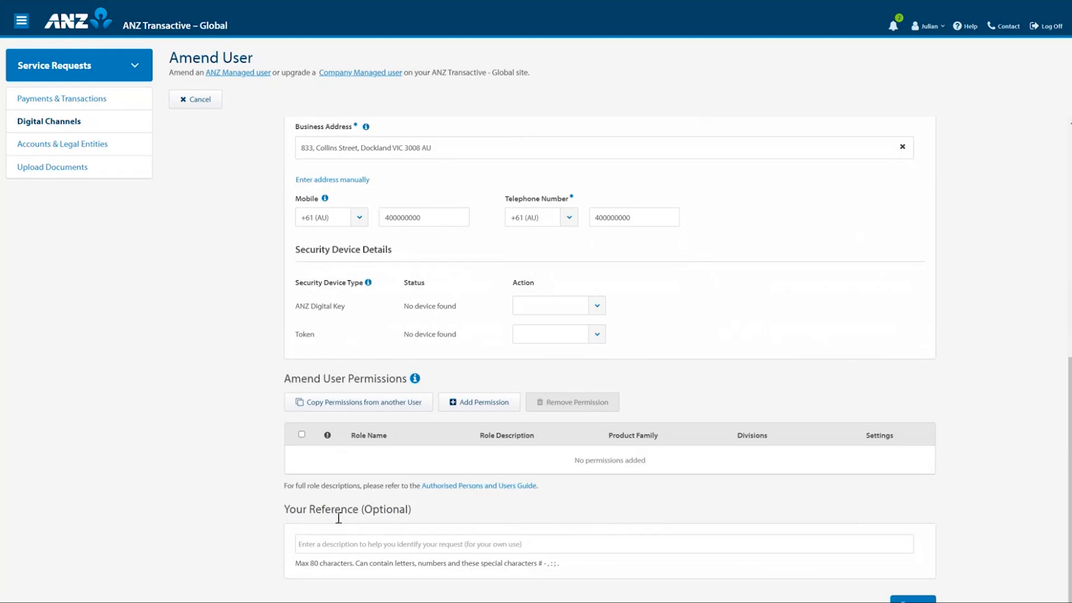
drag(285, 509, 556, 569)
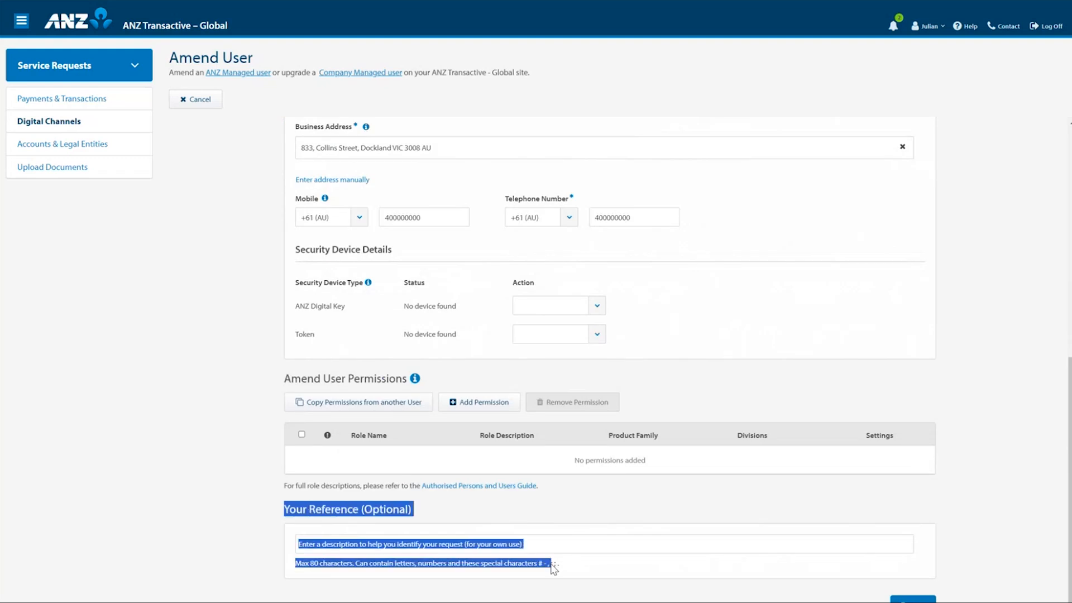
click(554, 566)
click(347, 543)
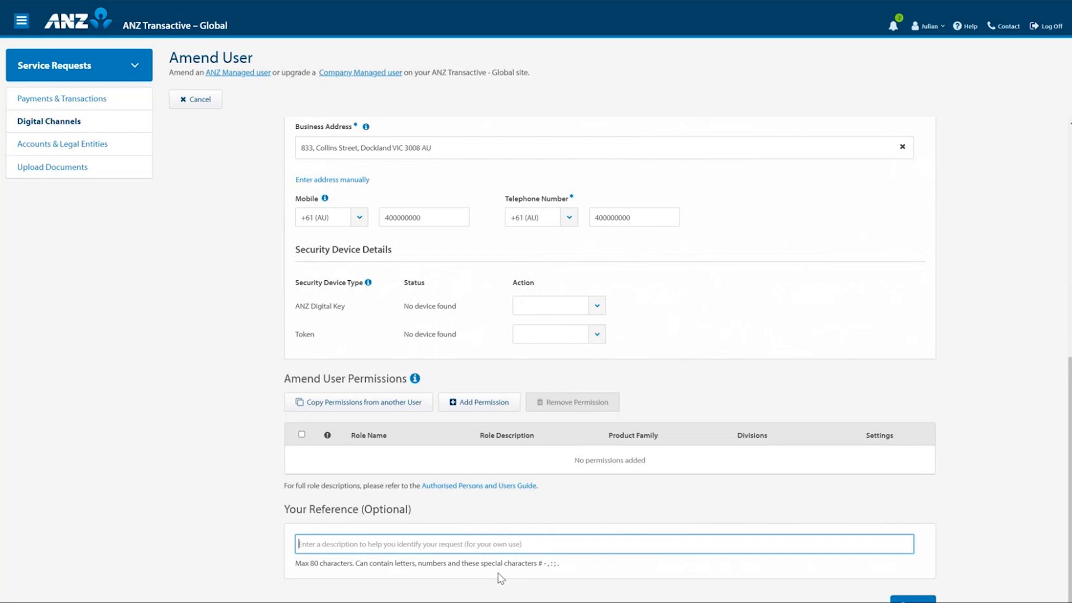
text(Test )
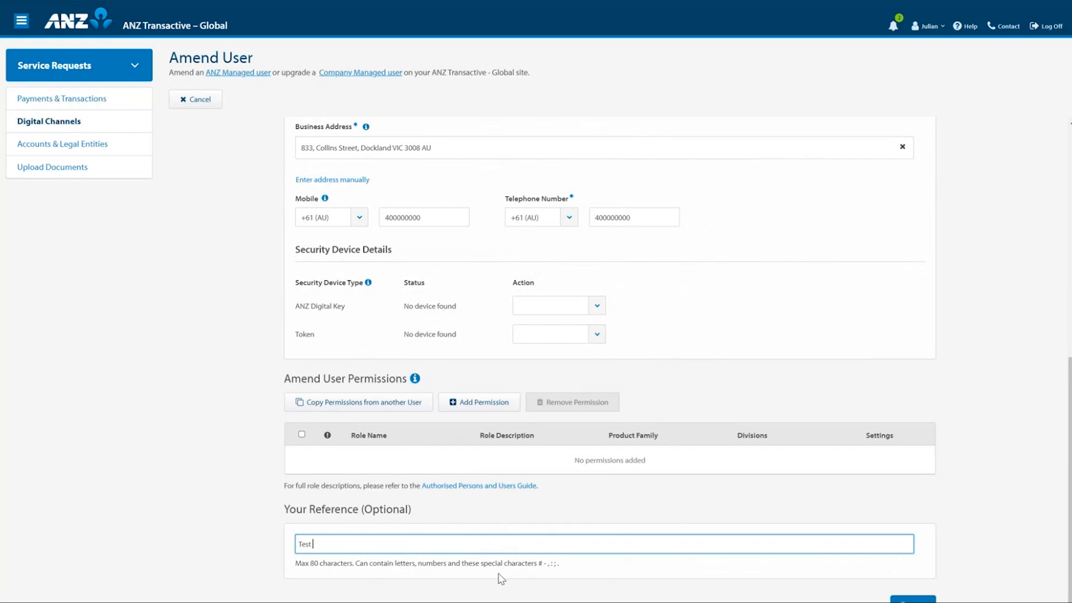
text(Amend User Request for new started)
key(BackSpace)
key(BackSpace)
text(r juli)
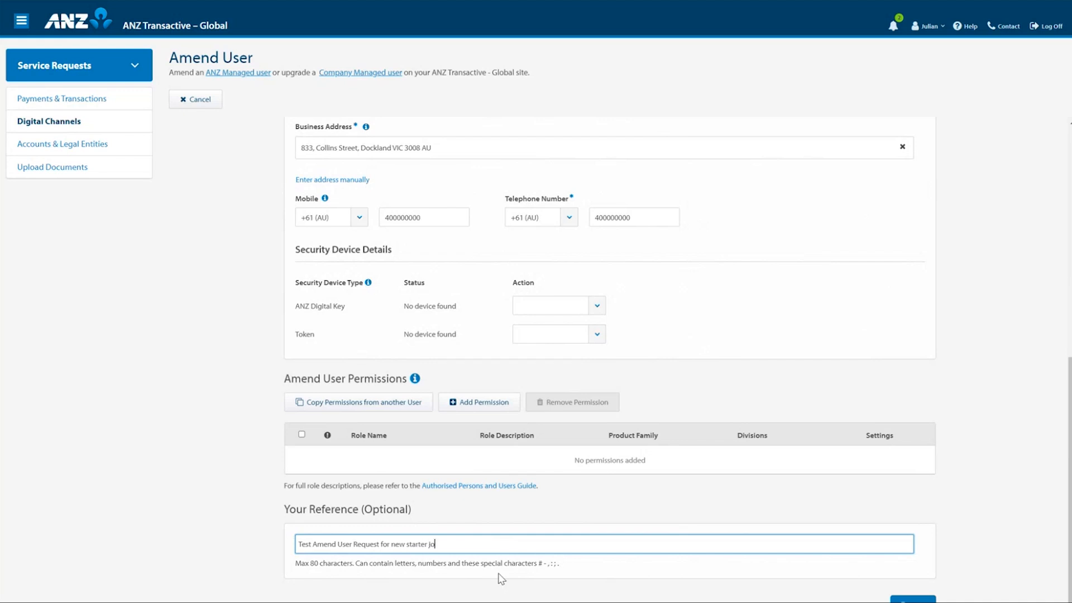
key(BackSpace)
key(BackSpace)
key(BackSpace)
key(BackSpace)
text(John Smith)
click(501, 579)
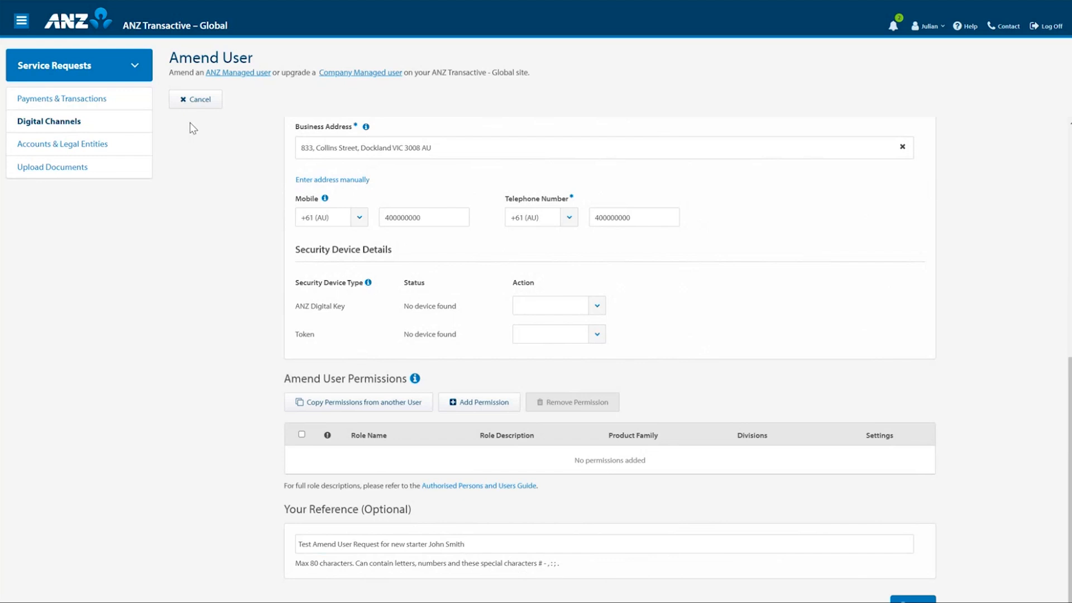
- Cancel the Amend User request and look through the columns of the Digital Channels service request list
click(184, 106)
click(643, 355)
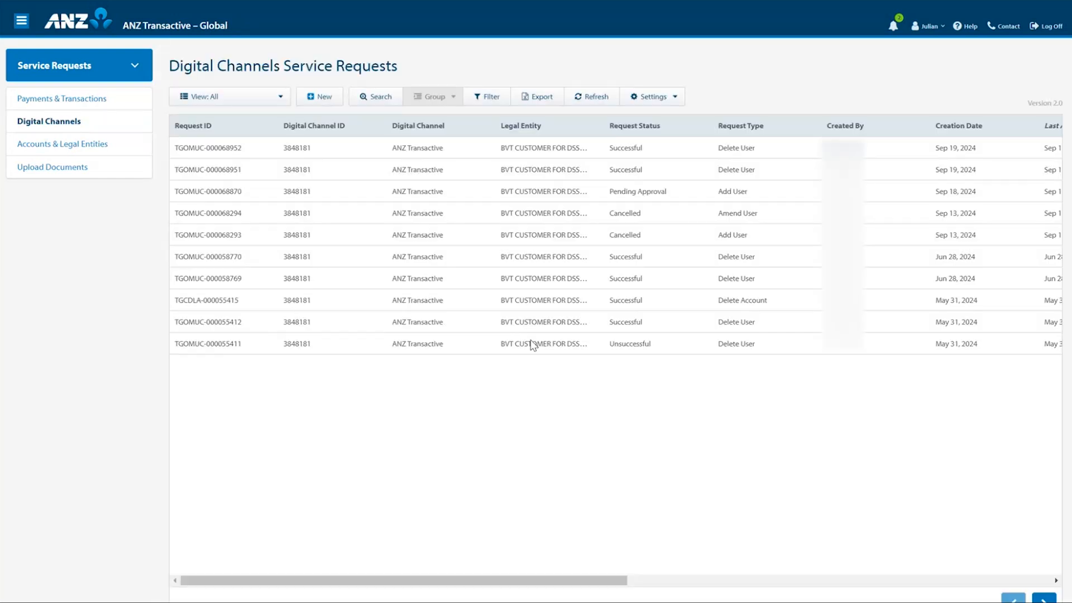
drag(570, 581, 486, 566)
- Raise a new Amend User request under Digital Channels for the BVT 24.1 test user
click(323, 98)
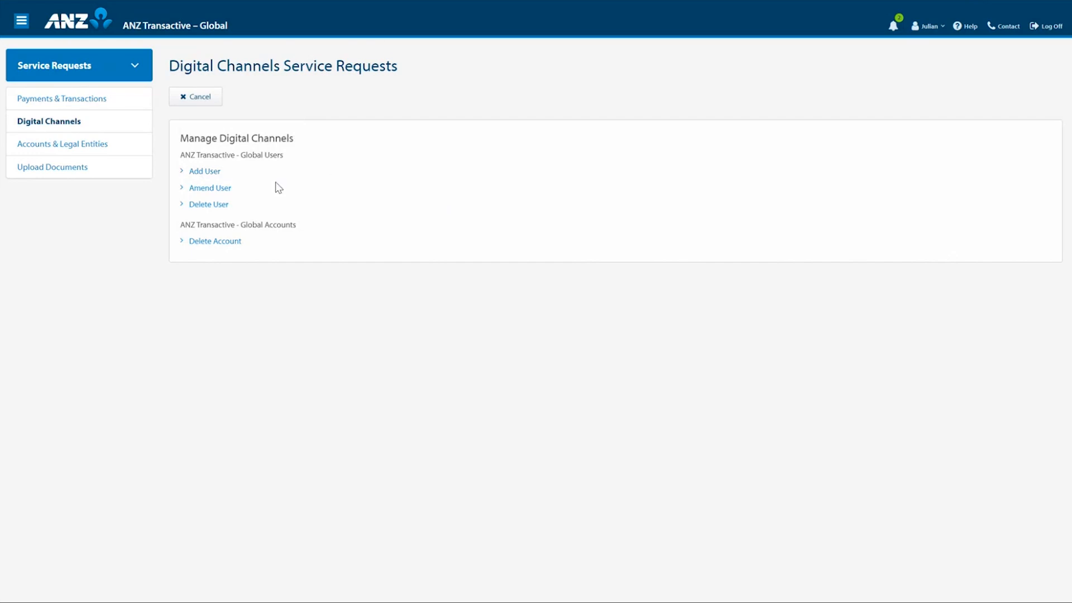
click(218, 192)
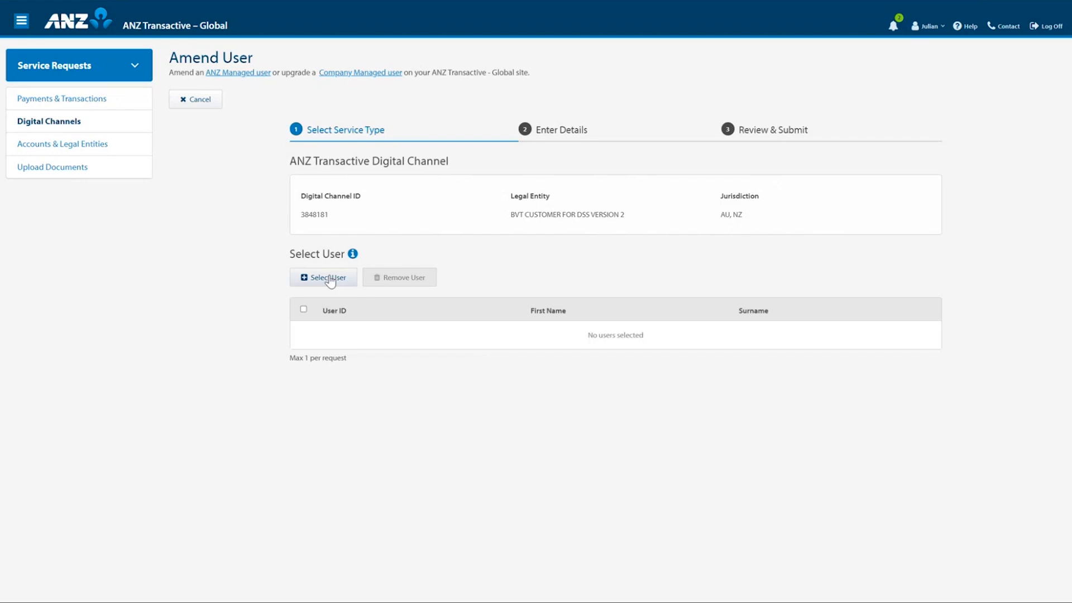
click(329, 279)
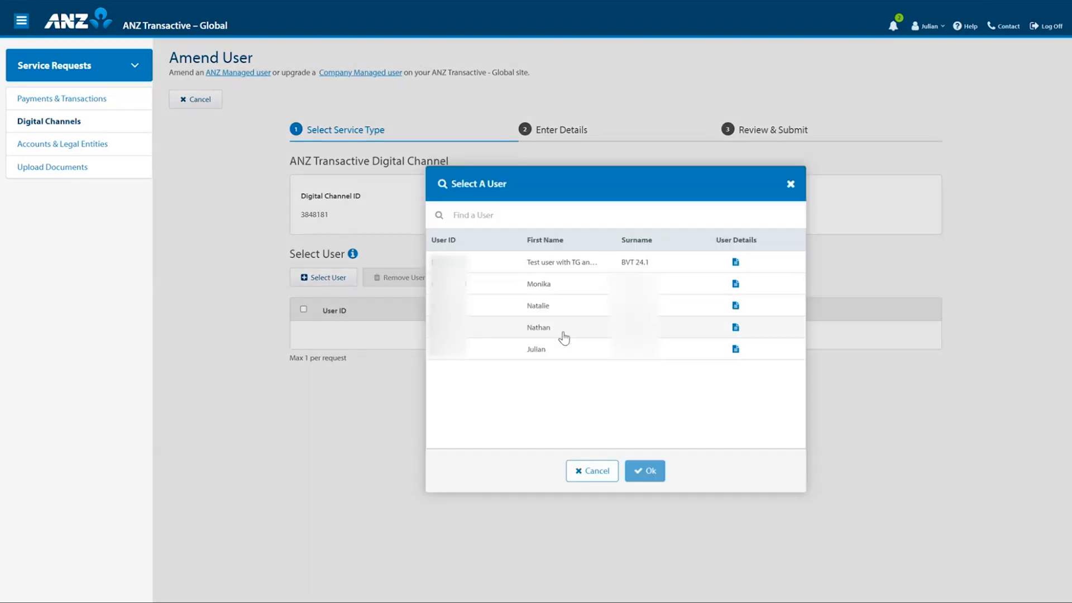
click(579, 266)
click(645, 471)
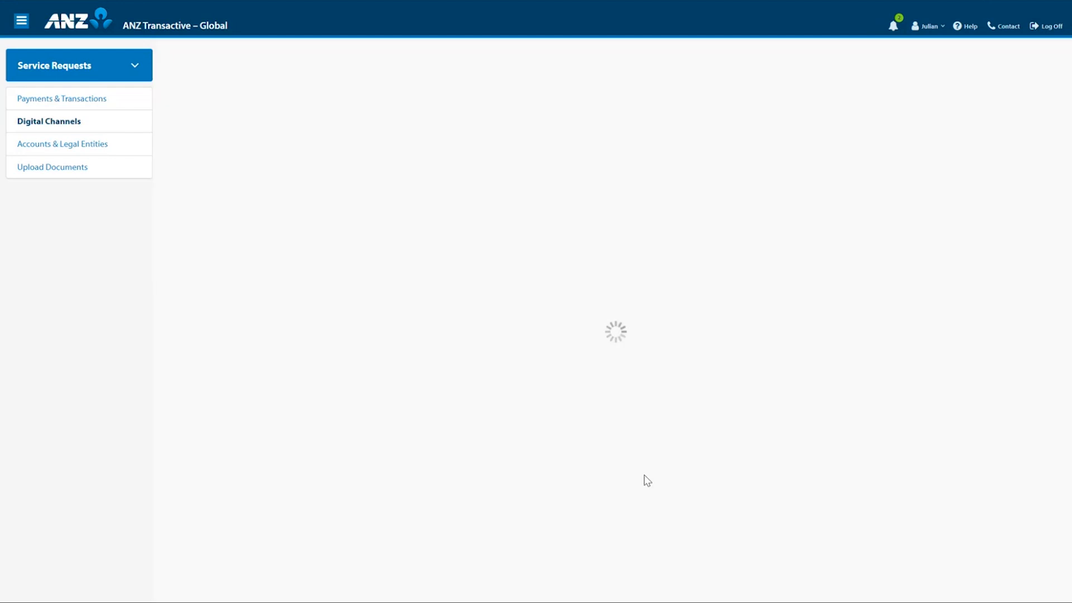
- Append .au to the end of the user's email address in the personal details
scroll(553, 298, down, 3)
scroll(553, 299, down, 1)
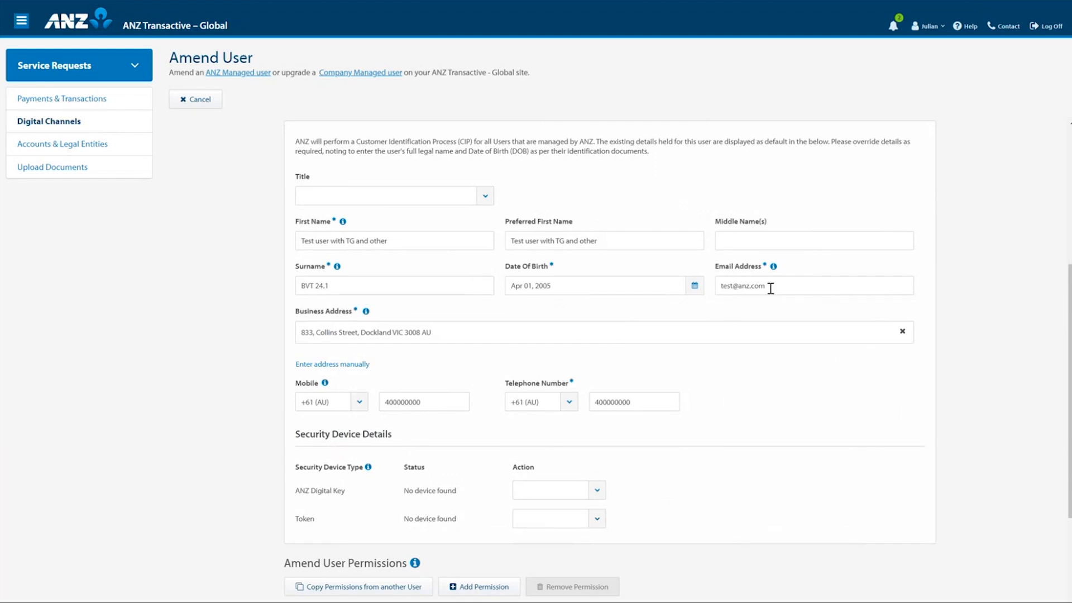
drag(771, 286, 738, 287)
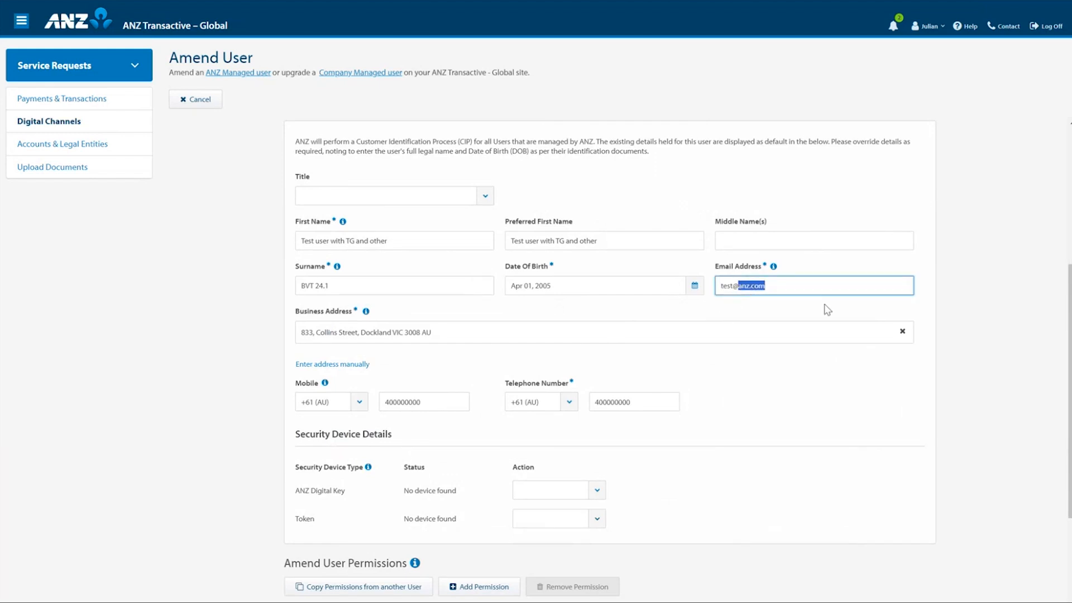
click(783, 289)
text(.au)
click(721, 471)
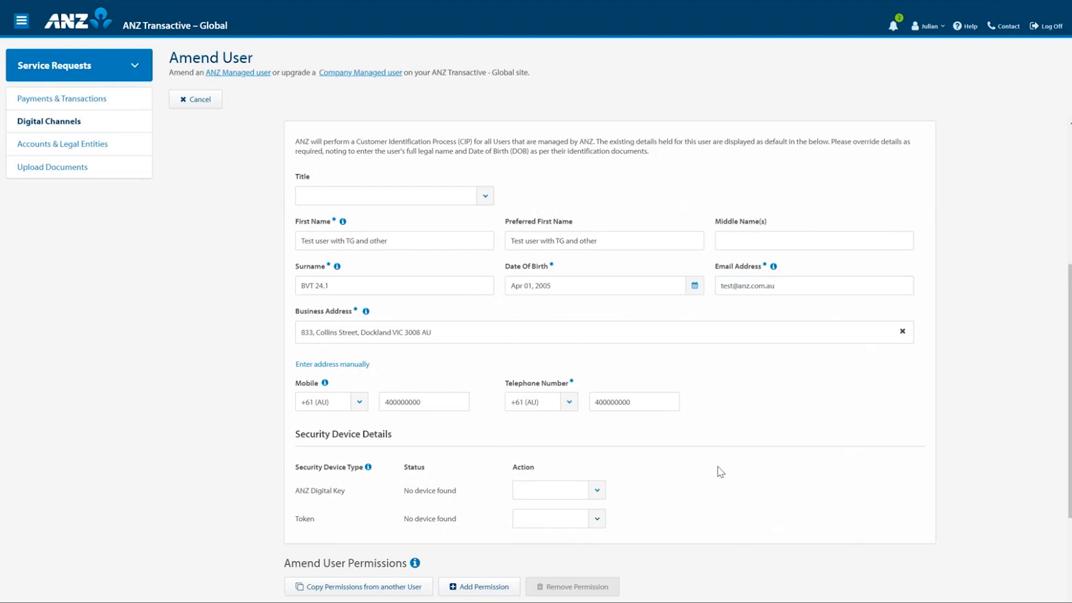
- Set the ANZ Digital Key action to Add in the user's security device details
scroll(627, 484, down, 3)
click(596, 358)
click(596, 369)
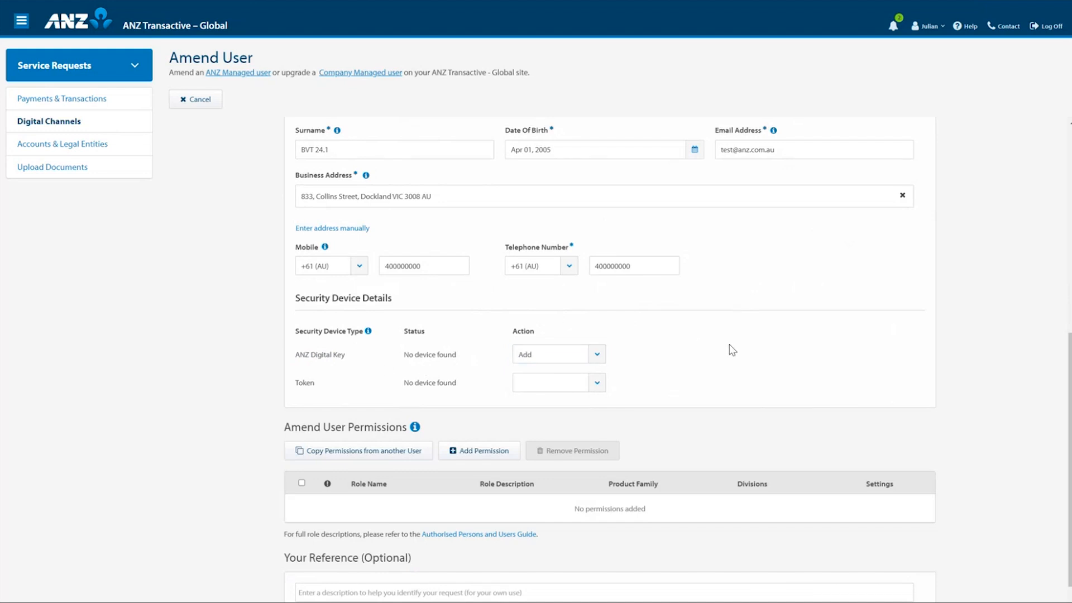
- Replace the user's first name with New Test User in the personal details
scroll(730, 344, up, 4)
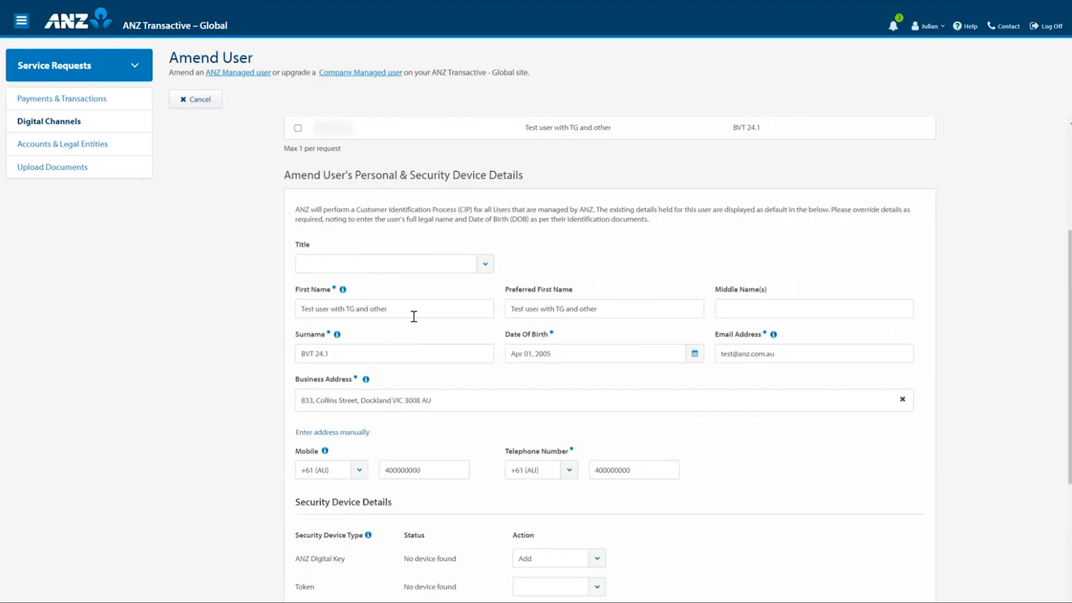
drag(399, 309, 290, 317)
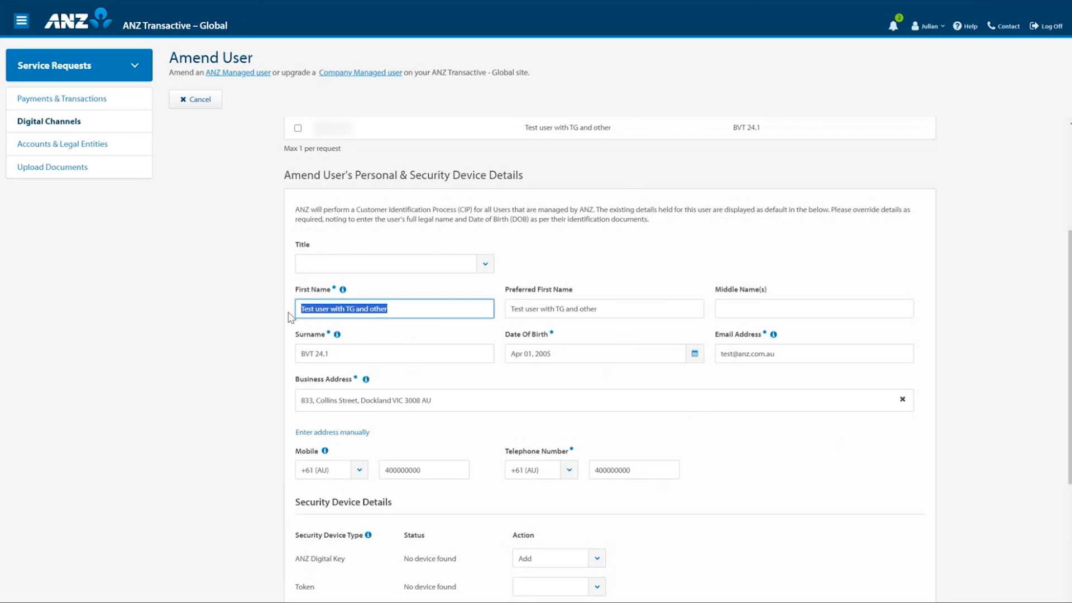
text(New Test User)
click(774, 428)
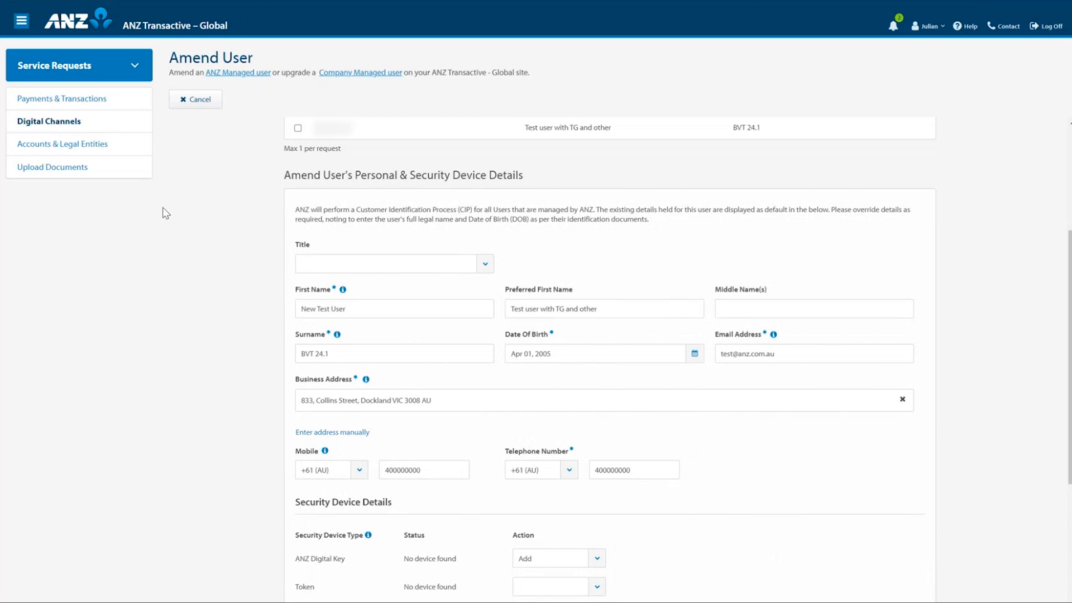
scroll(453, 287, down, 4)
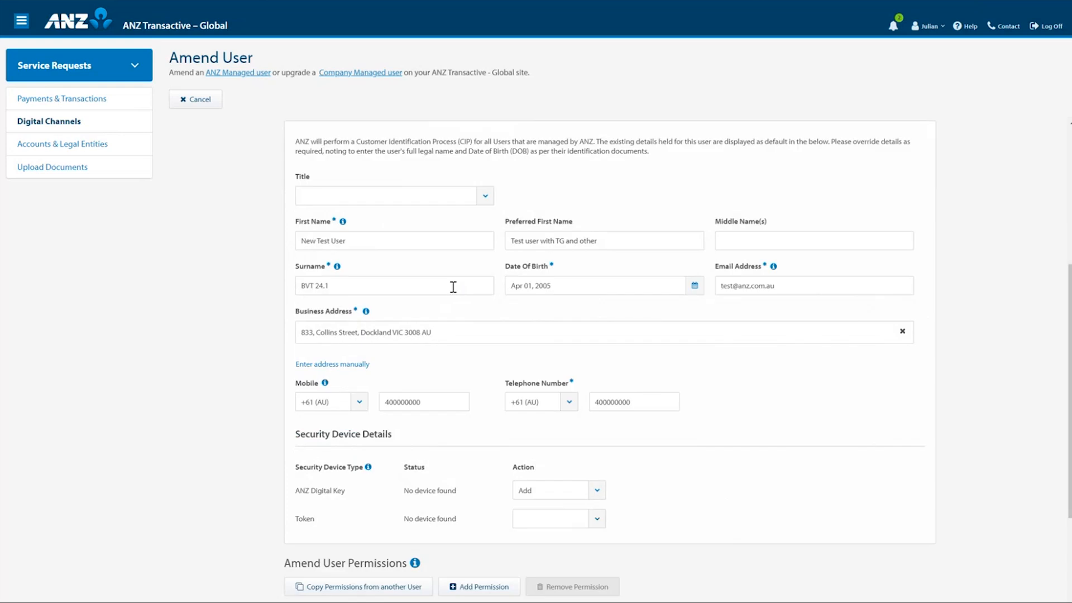